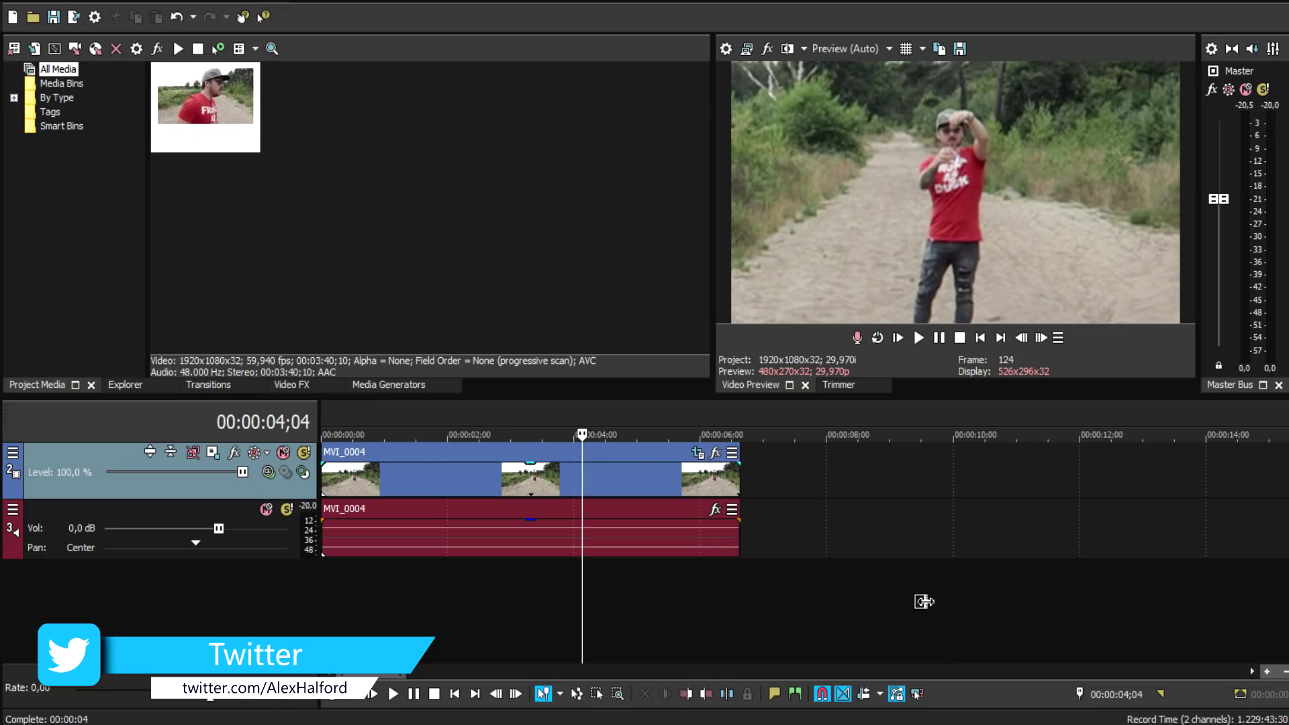
Split the MVI_0004 clip and its audio at 00:00:00;27
click(385, 528)
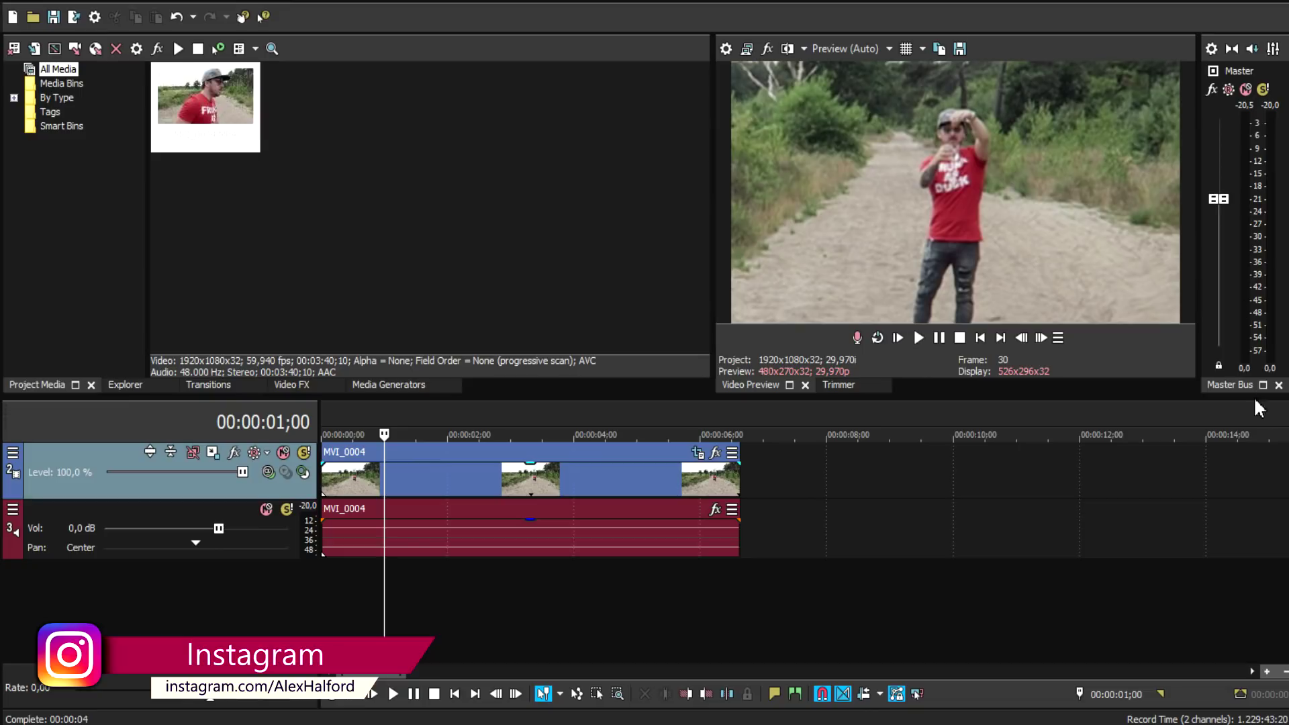
click(981, 338)
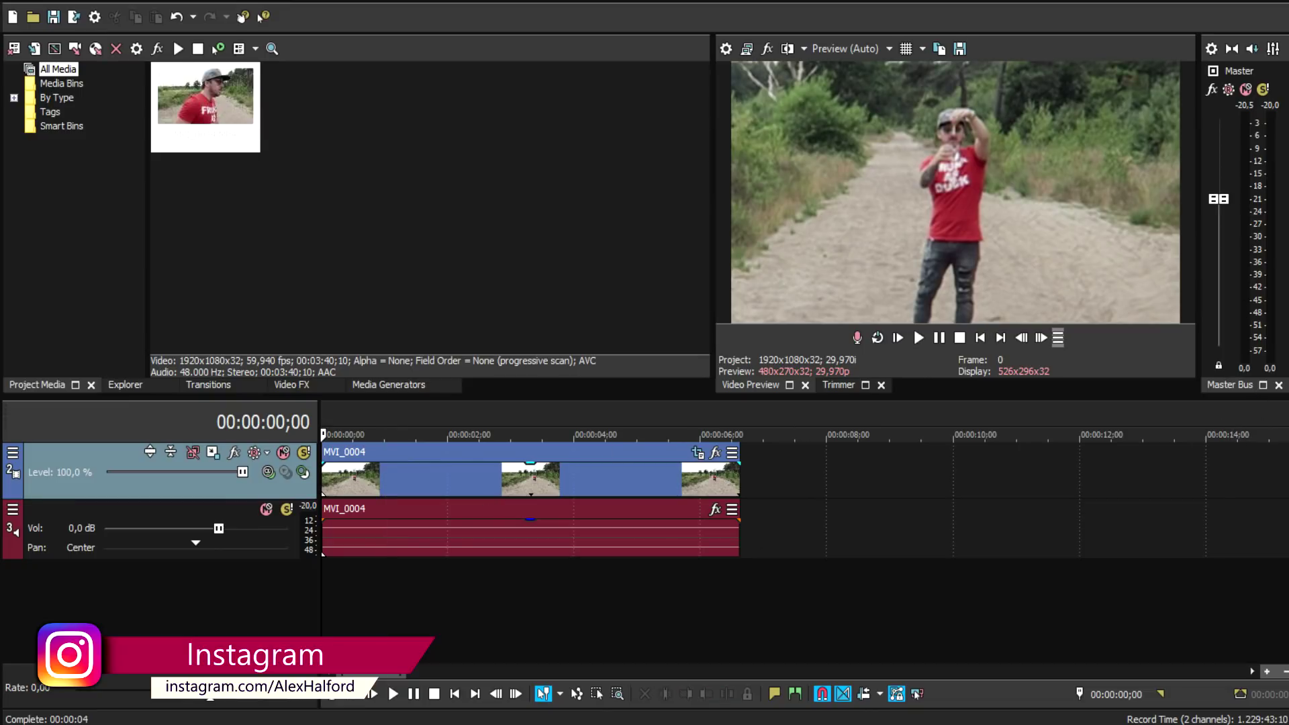
click(1042, 338)
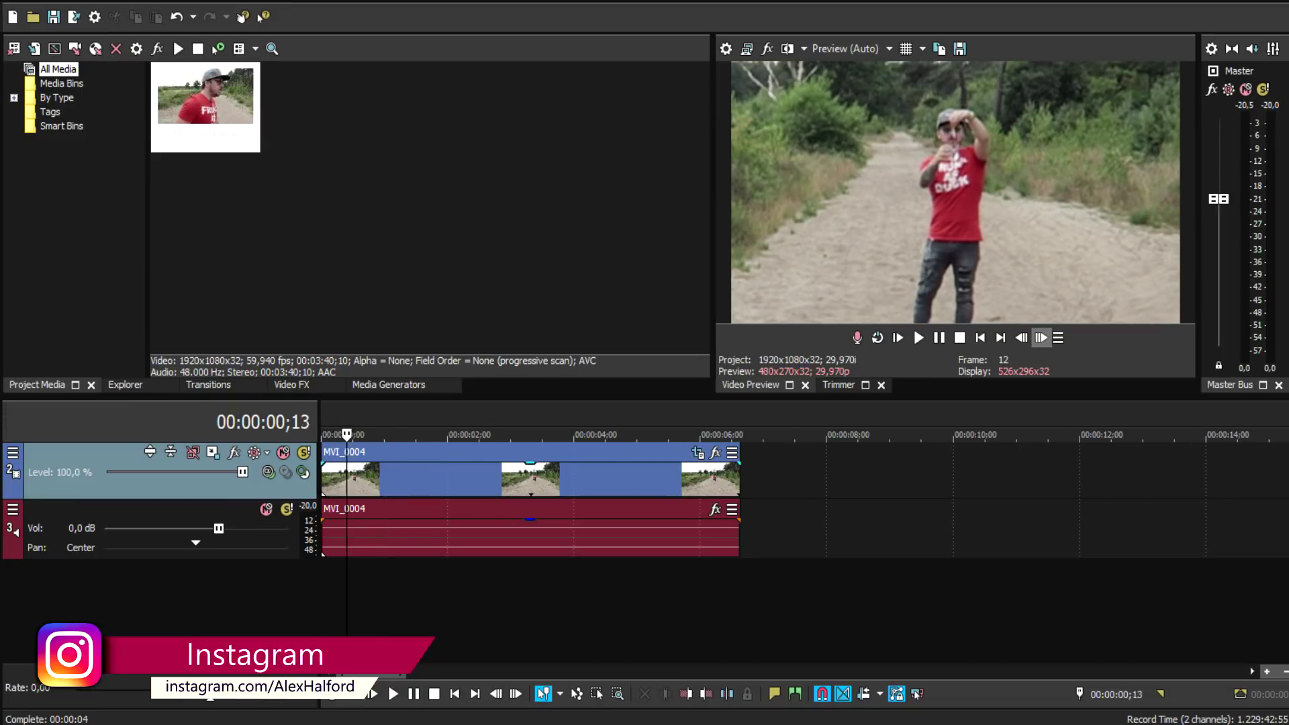
click(1041, 338)
click(1041, 338)
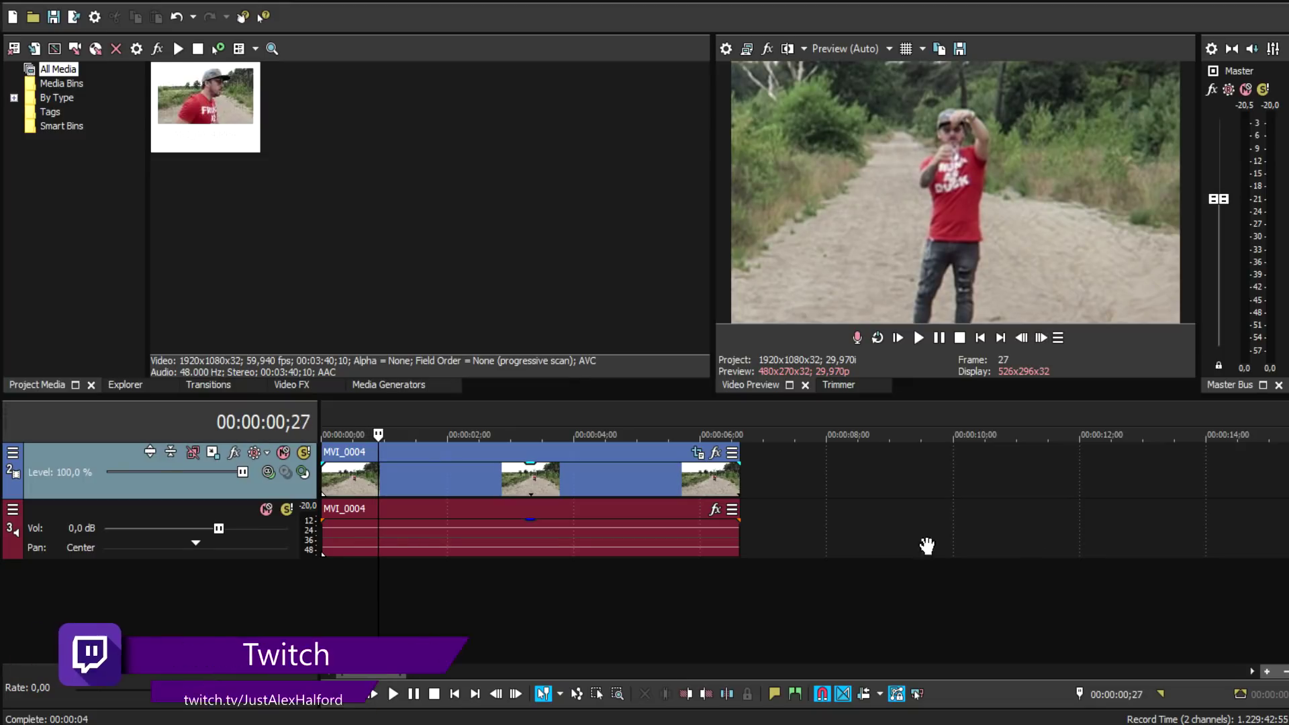
key(s)
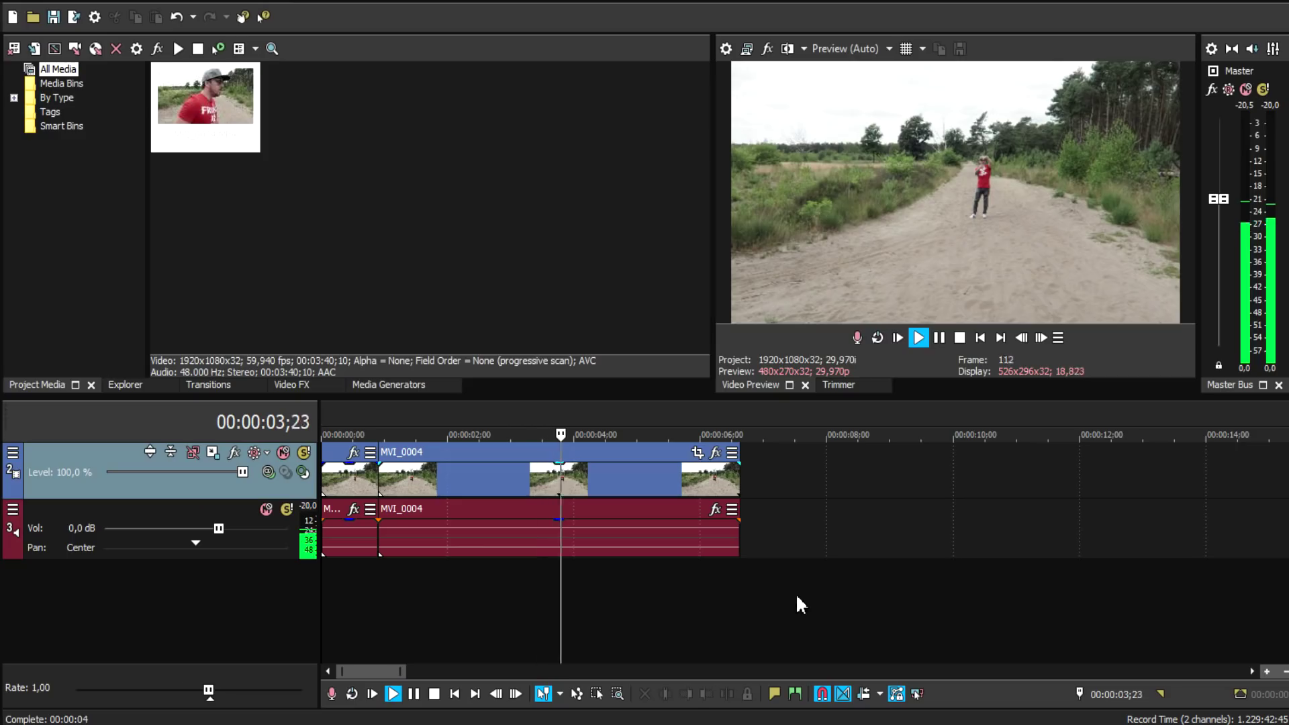
Extend the second MVI_0004 clip by about 54 seconds and save the empty road frame at 00:00:42;25 as image.jpg
key(space)
key(ctrl+a)
key(End)
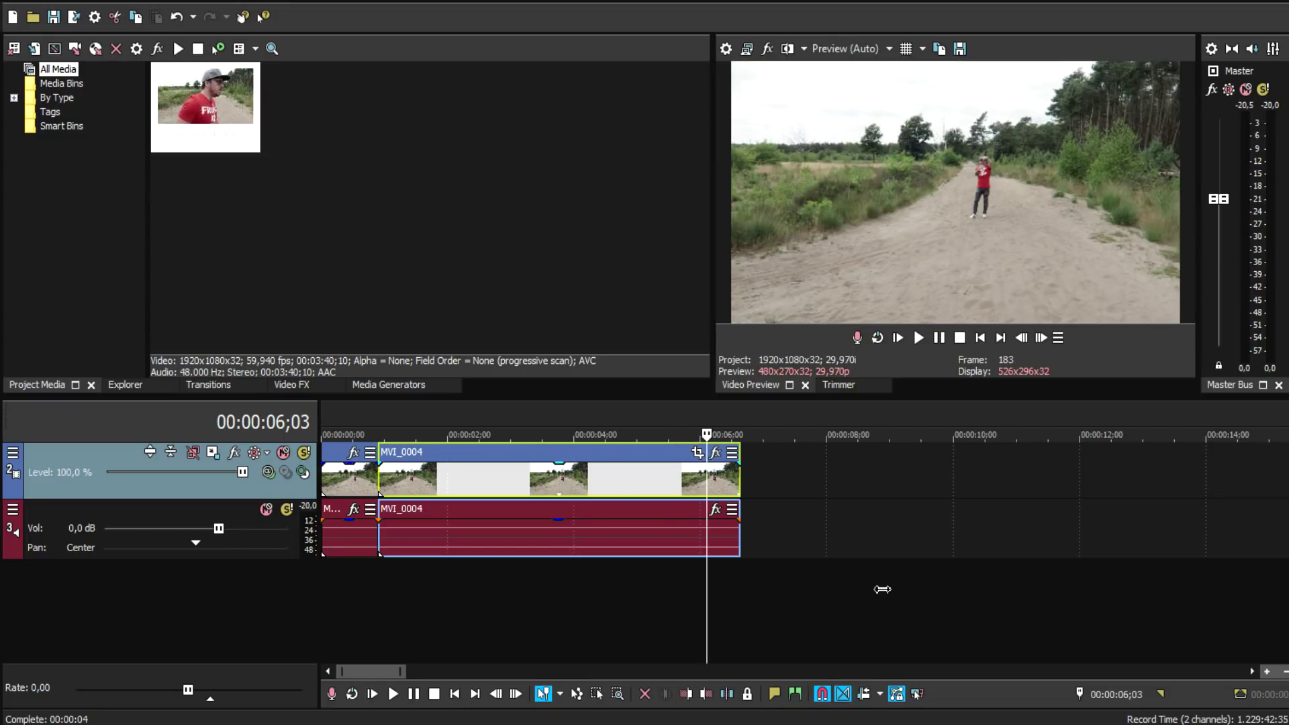
scroll(685, 581, down, 10)
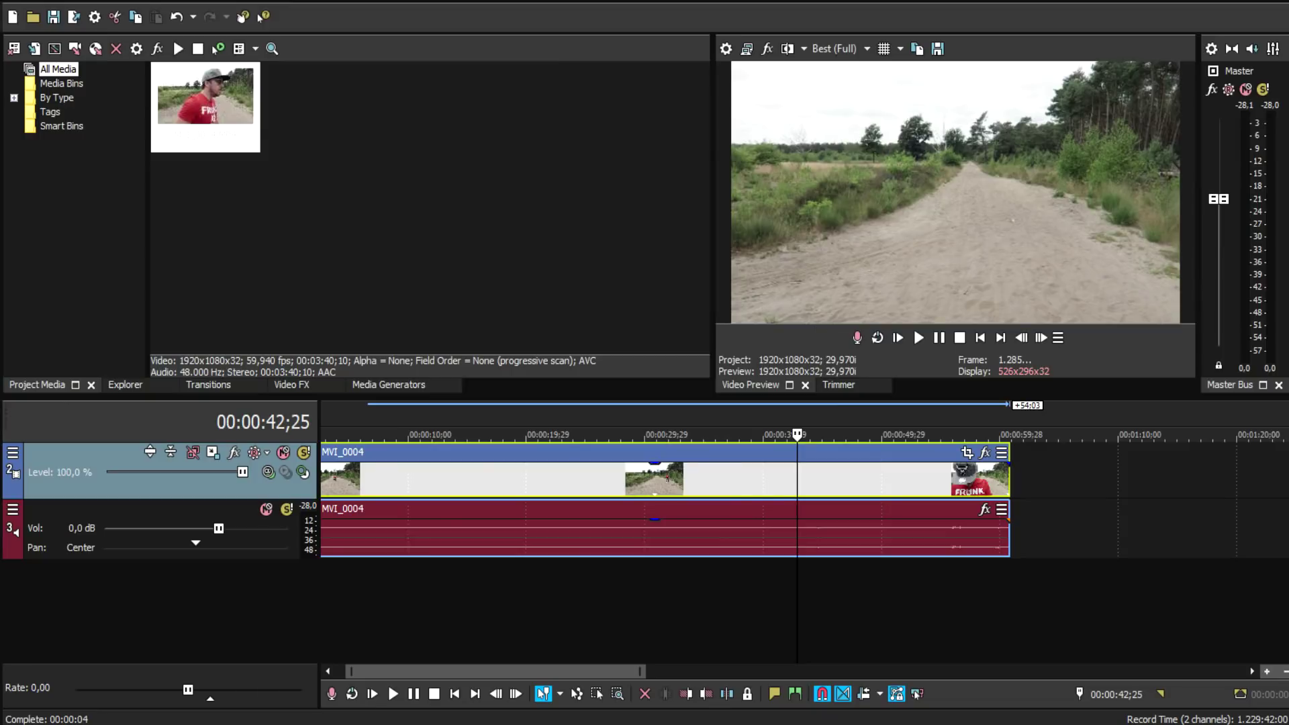
scroll(668, 588, down, 2)
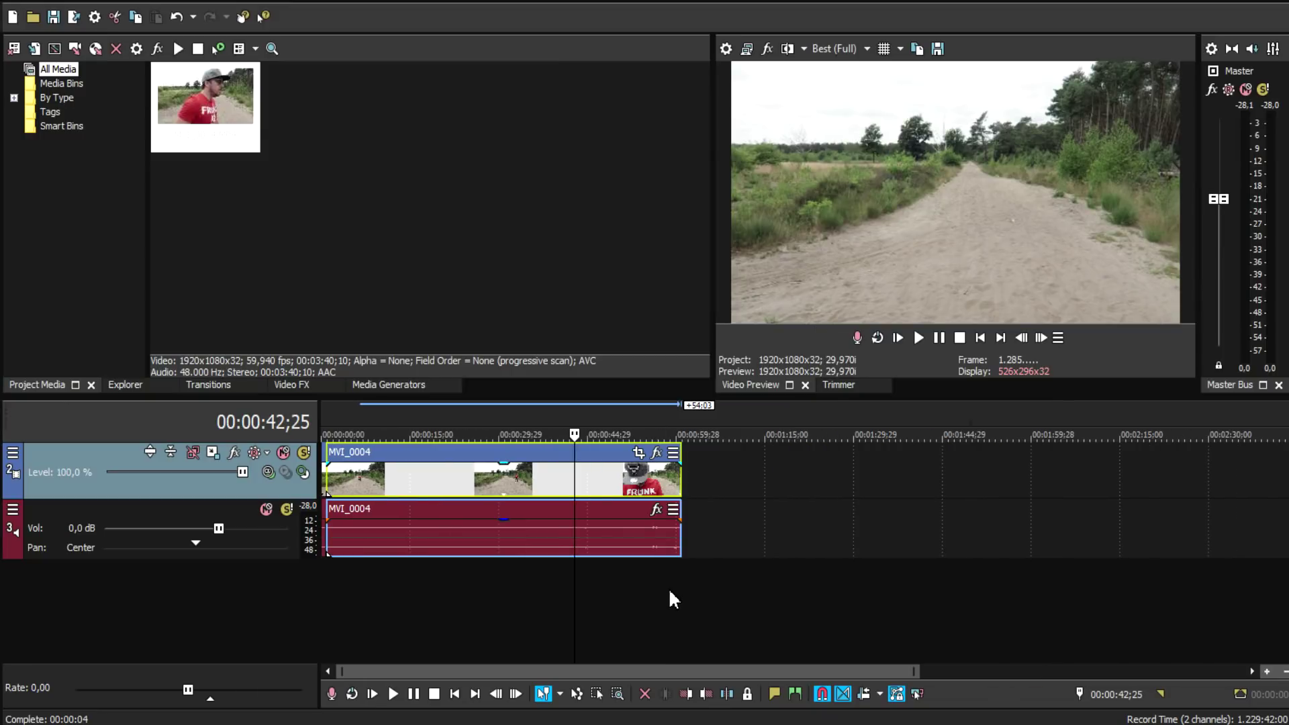
key(space)
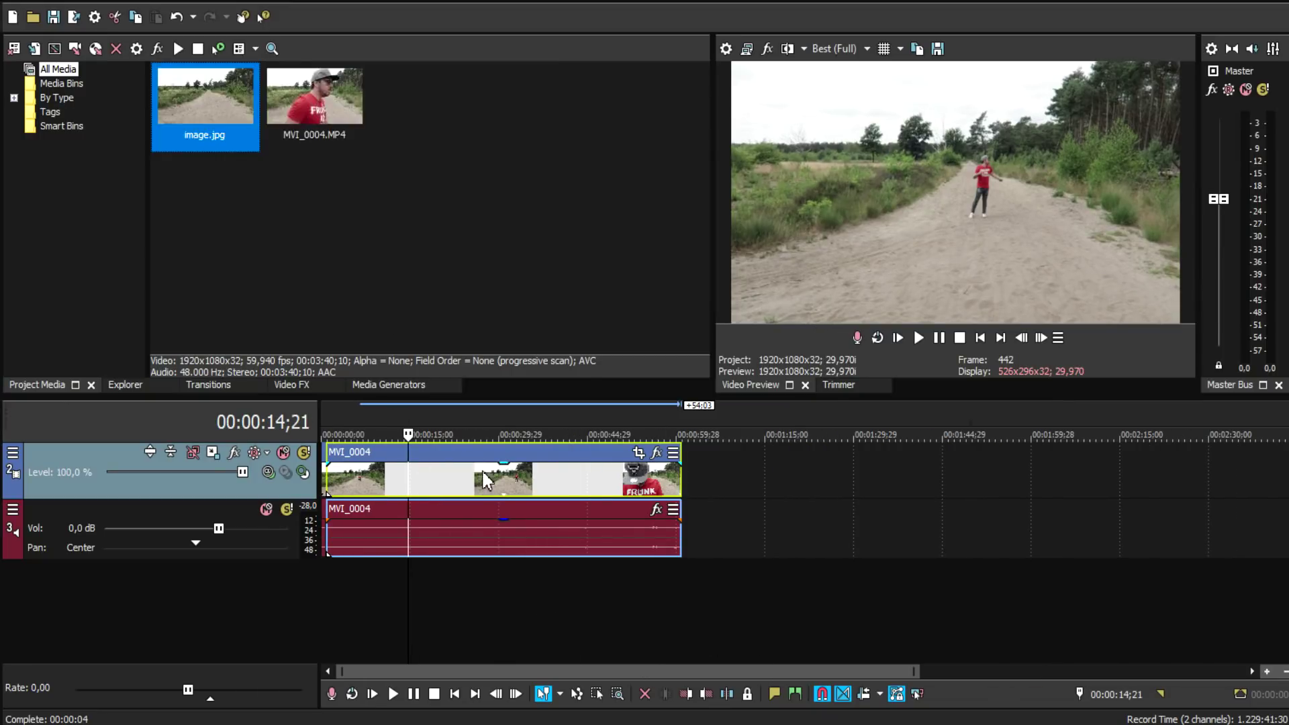
Delete the MVI_0004 clip after the split and place image.jpg directly after the remaining first clip
scroll(532, 602, down, 4)
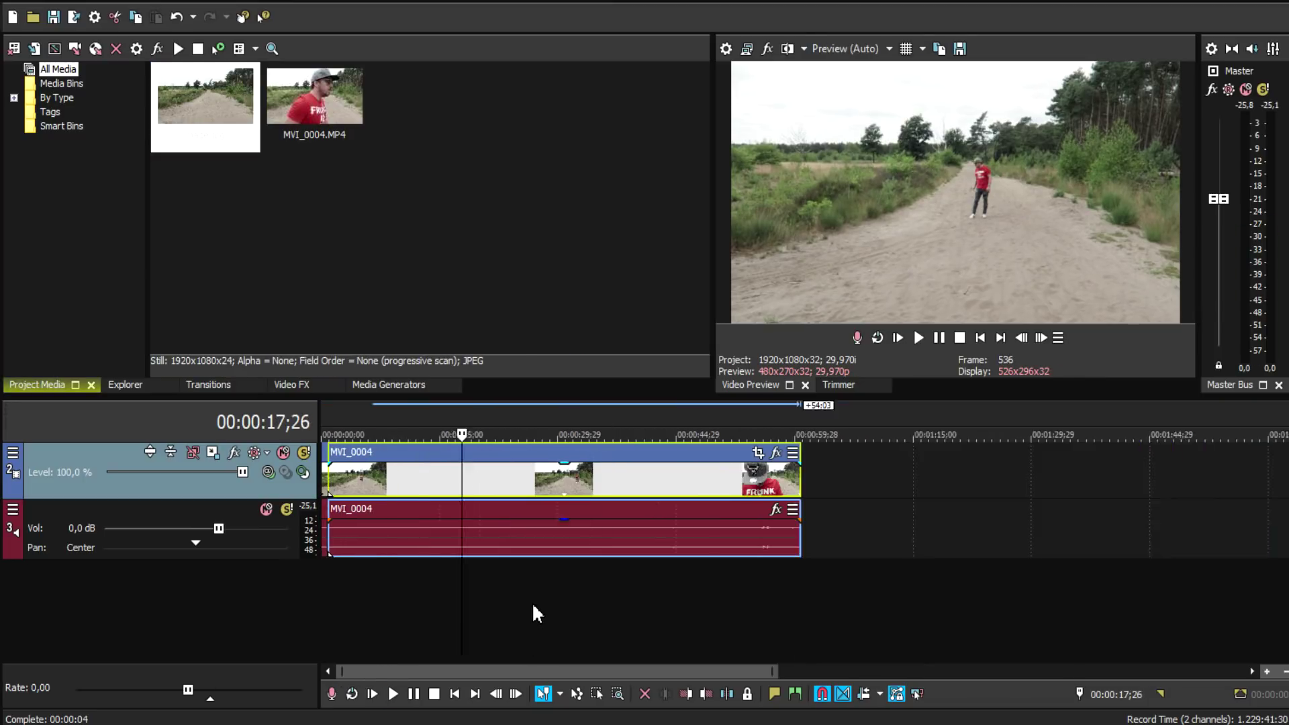
key(Delete)
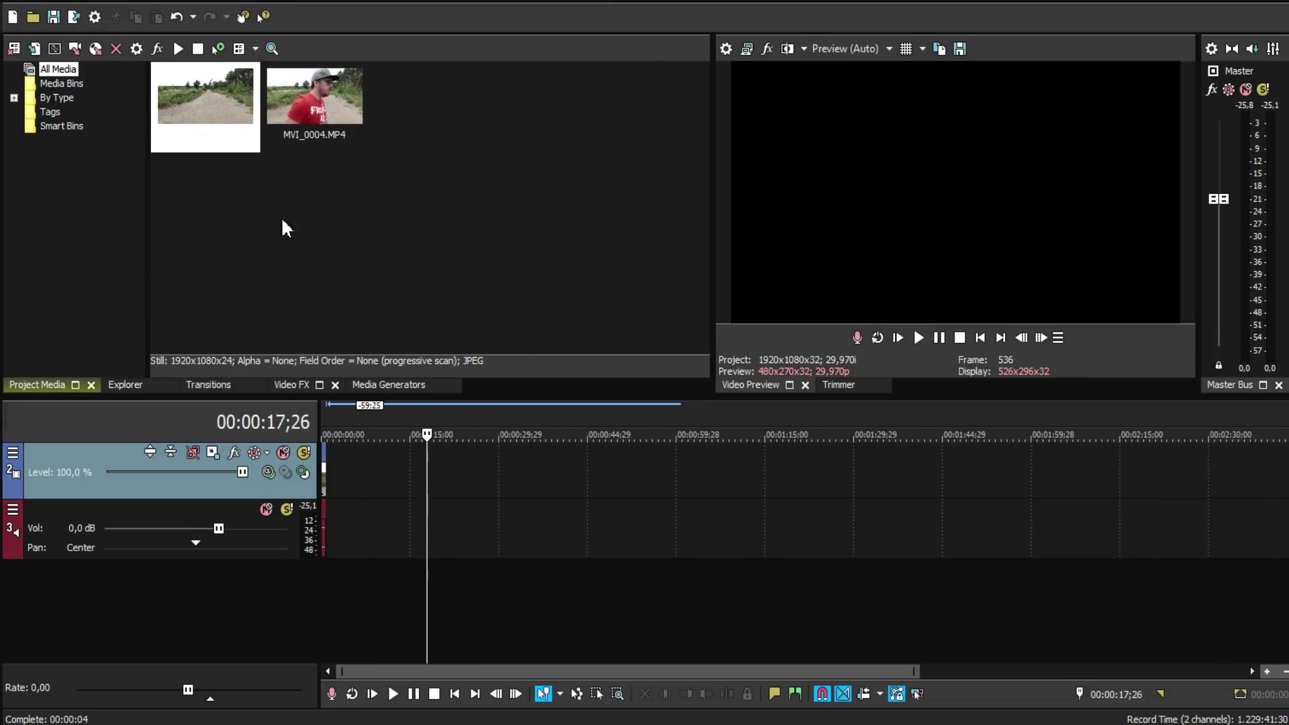
drag(205, 107, 327, 493)
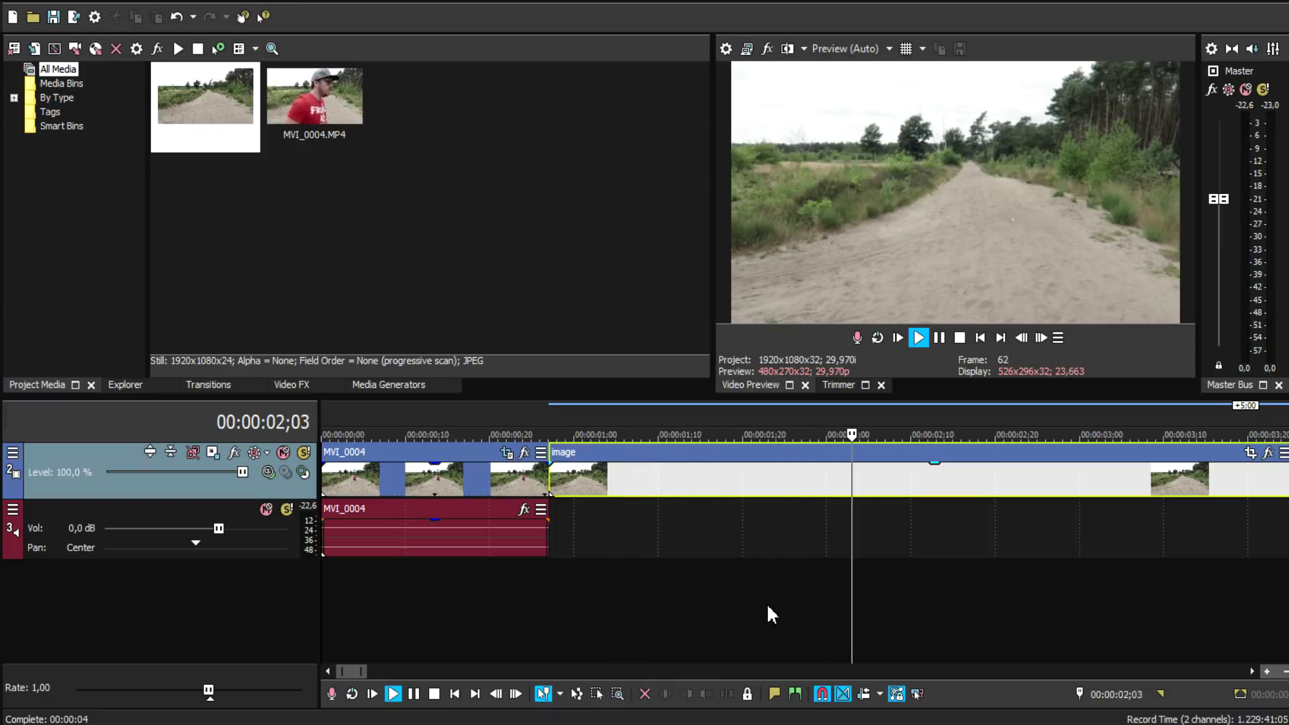
Shift the still image about 5 frames later and fill the gap with a short MVI_0004 segment
key(space)
drag(670, 605, 708, 604)
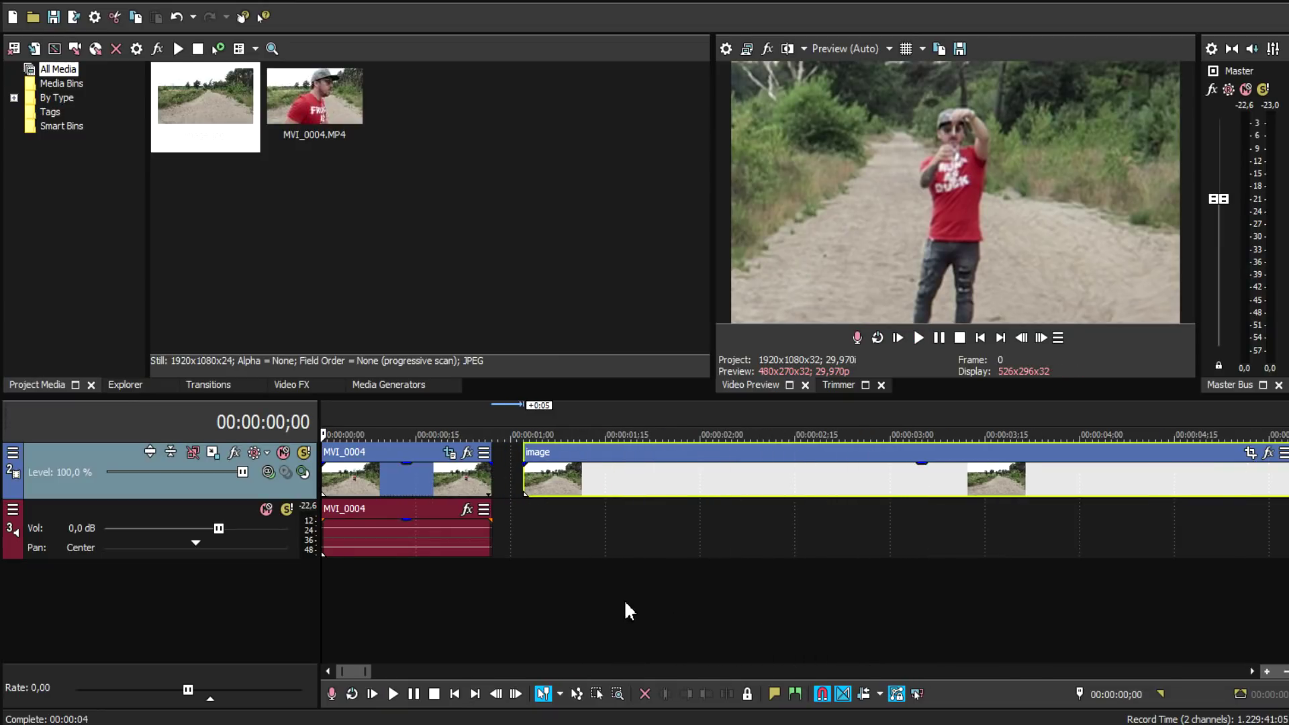
drag(618, 604, 651, 591)
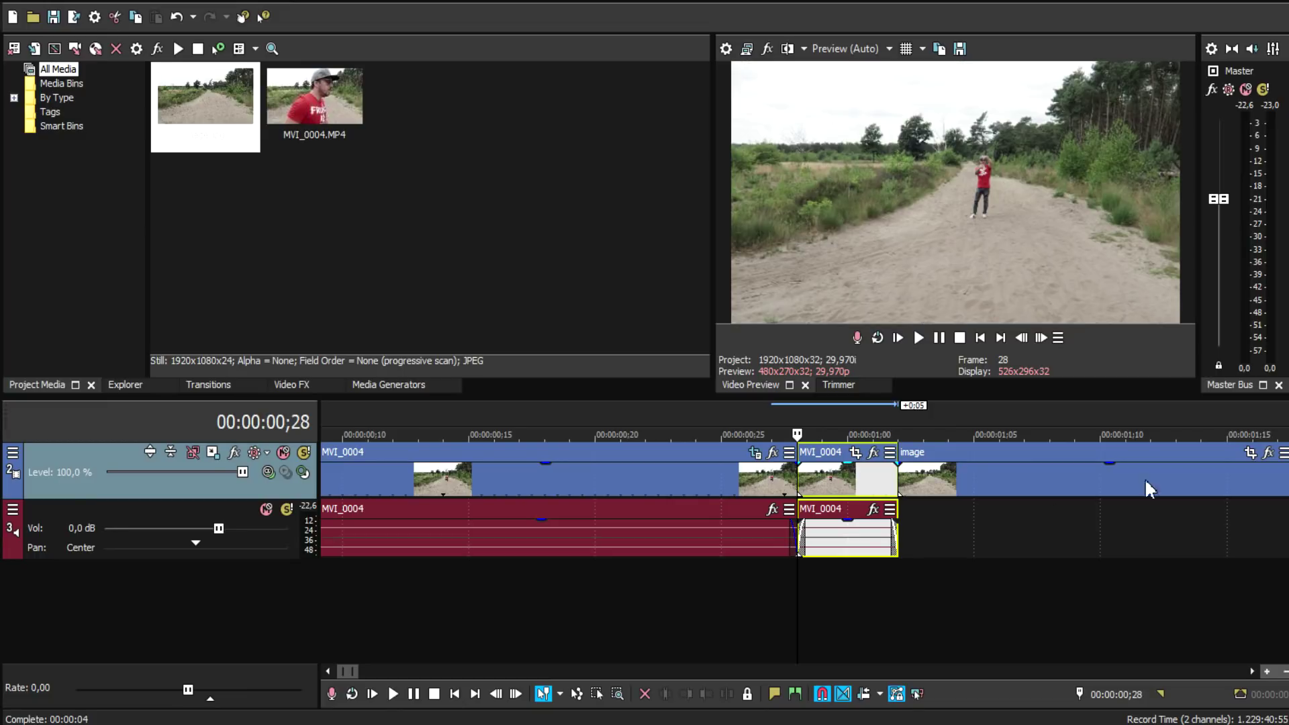
Add the FOOTAGECRATE-SlomoExplosion2 clip on a track above the image from 00:00:01;05 and preview it full screen
key(Down)
key(Down)
key(Down)
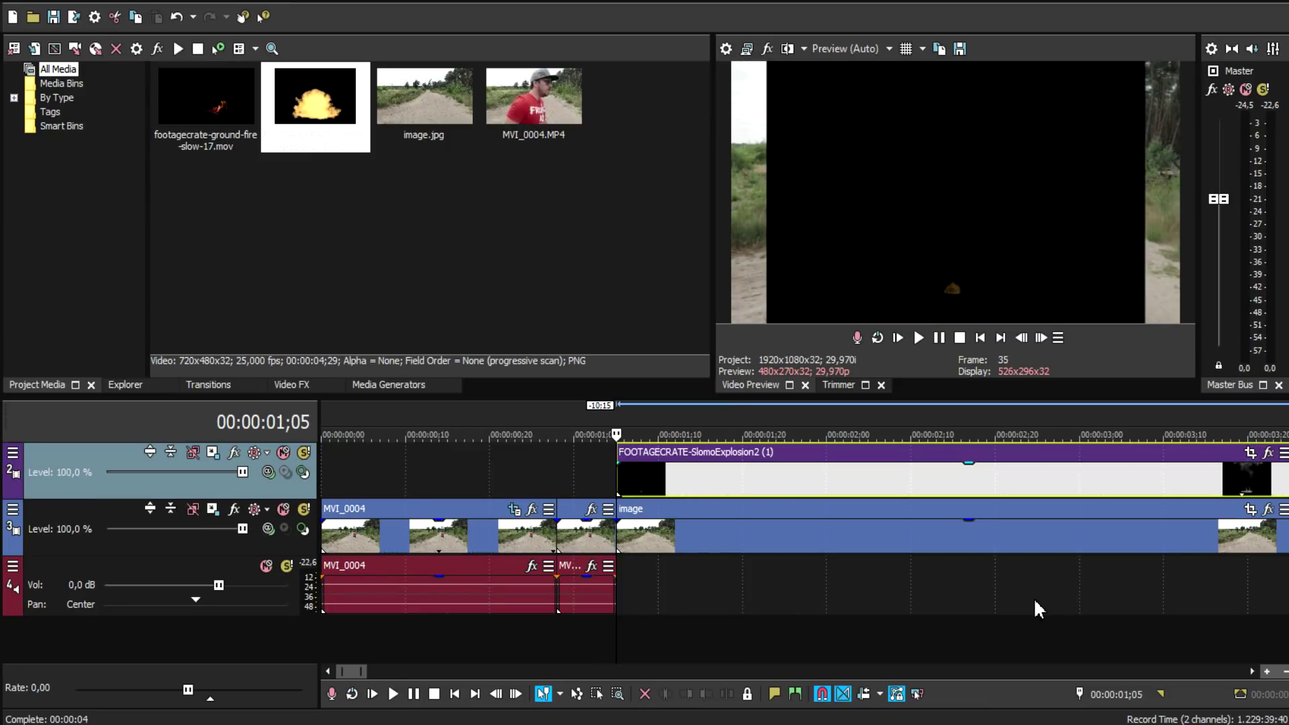
scroll(925, 561, down, 3)
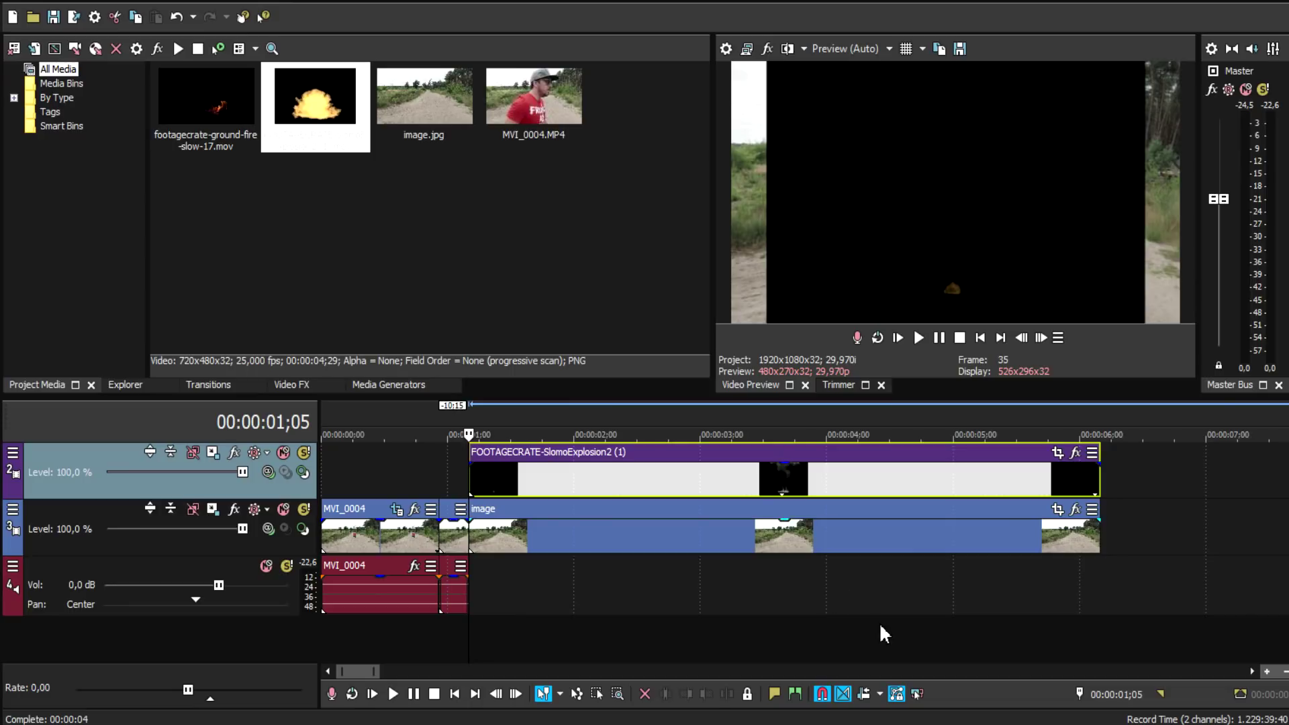
key(alt+shift+4)
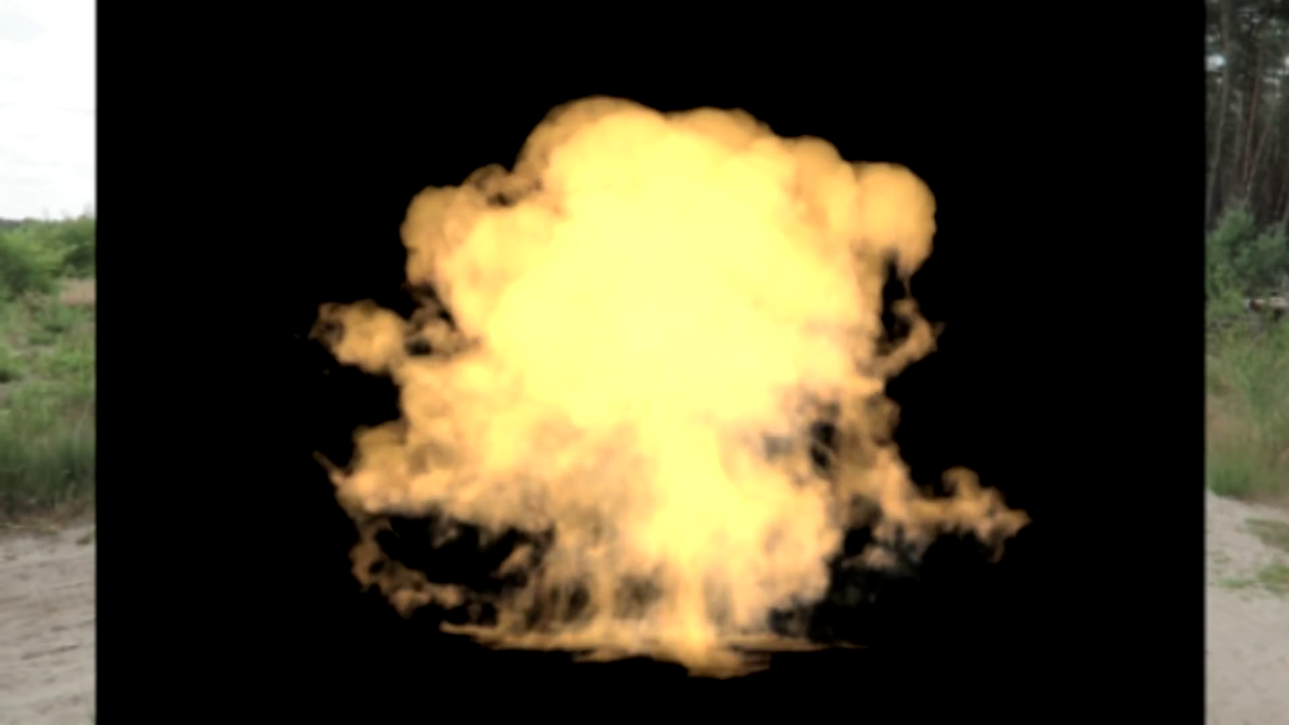
key(Escape)
key(space)
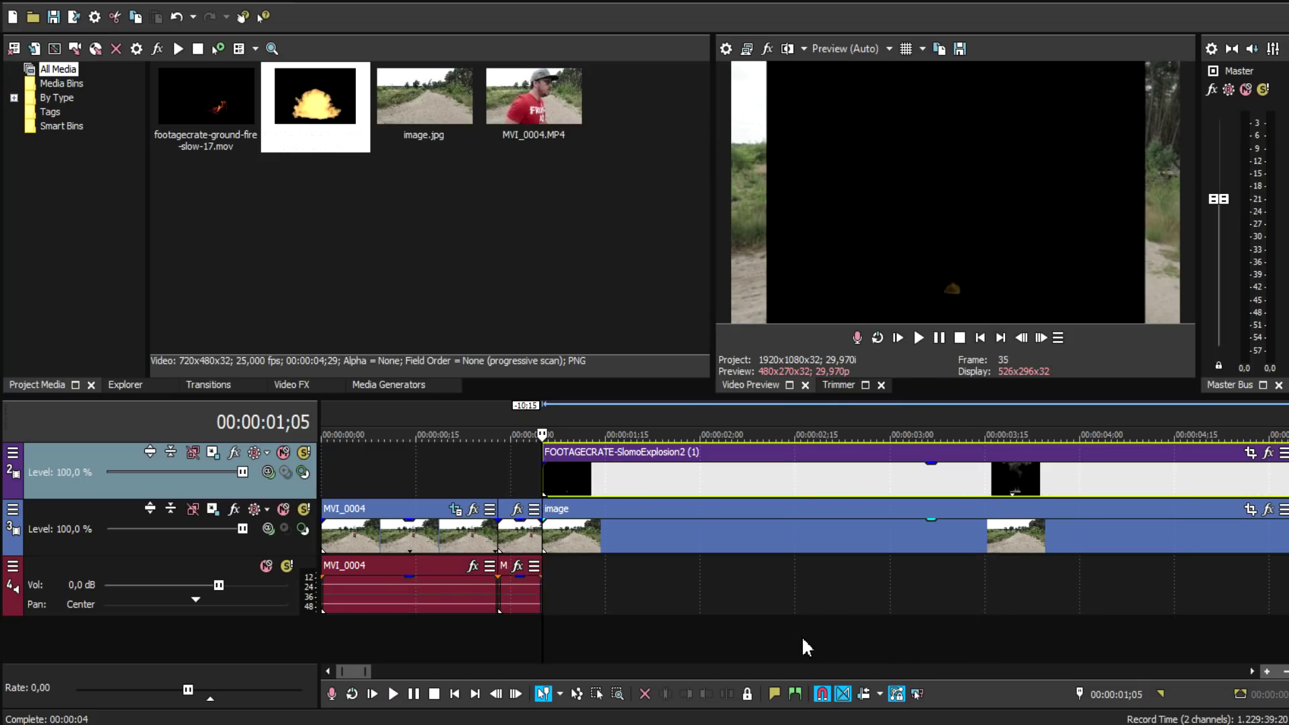
Set the explosion clip's media alpha channel to Straight (unmatted)
scroll(802, 635, down, 3)
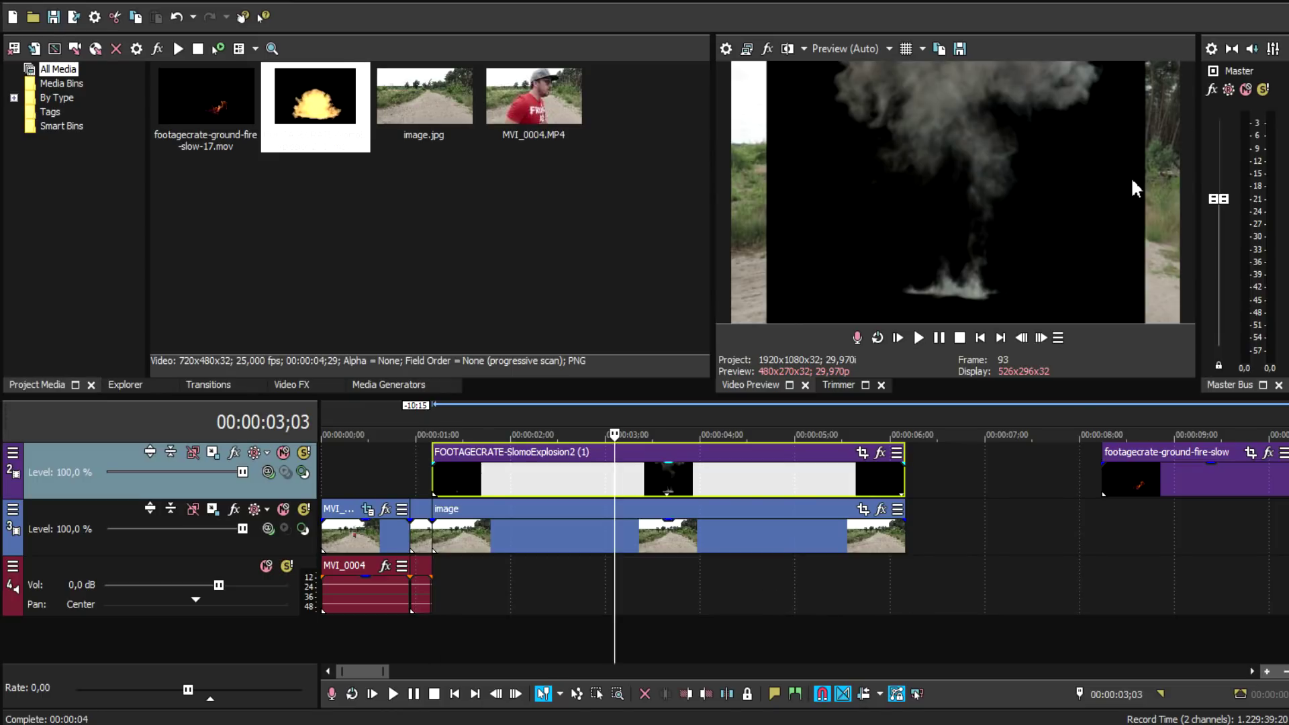
right_click(806, 480)
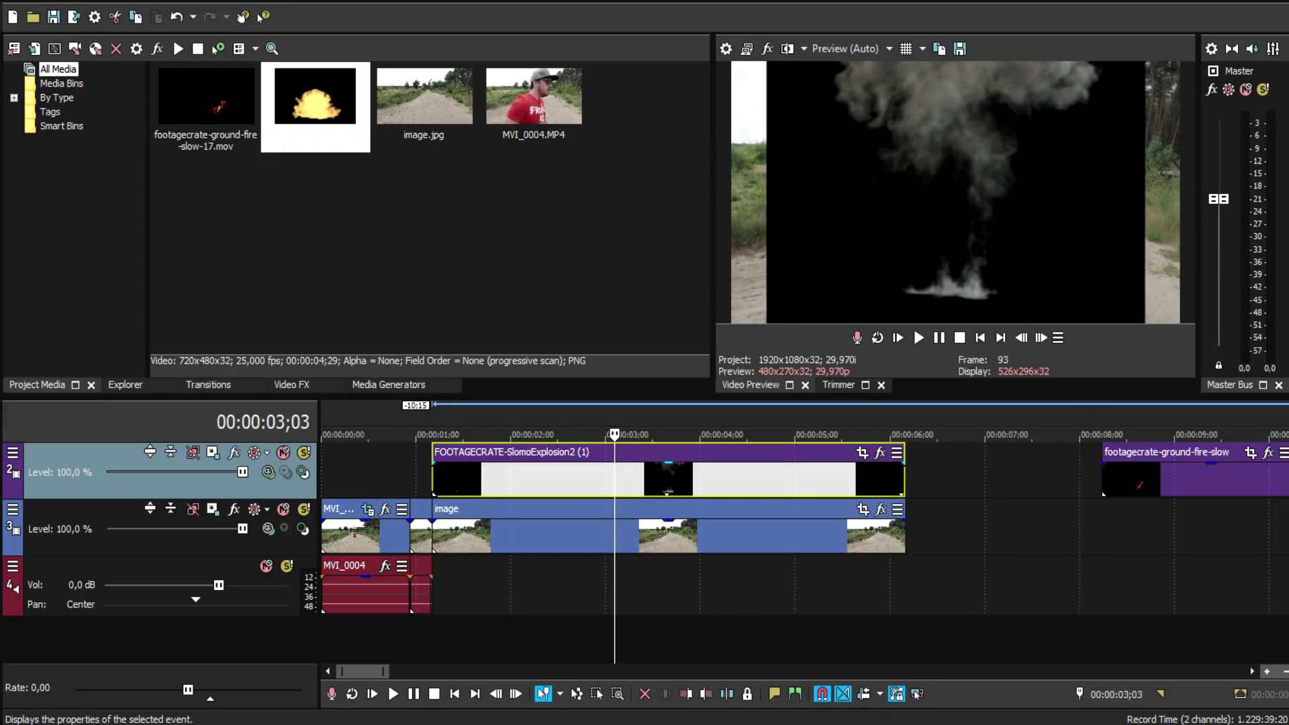
click(839, 471)
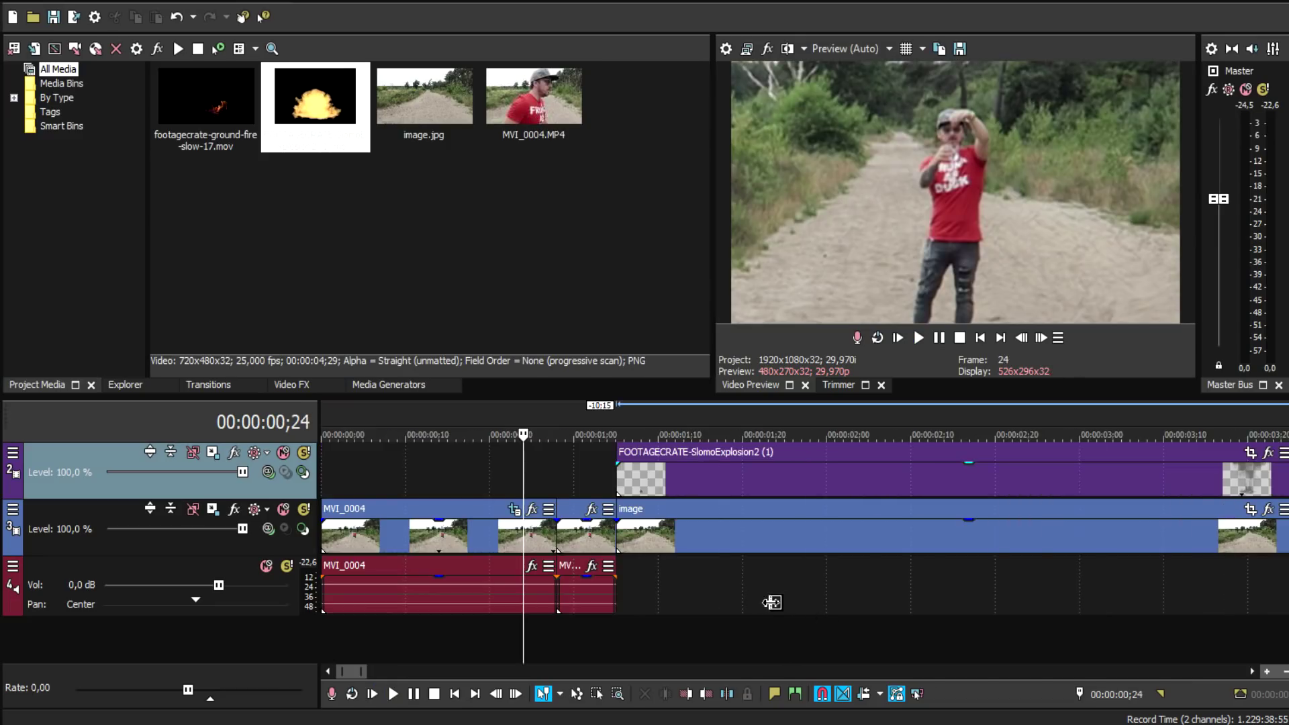
Duplicate the explosion's track, adjust the upper copy with Track Motion, and preview the combined explosions
click(616, 599)
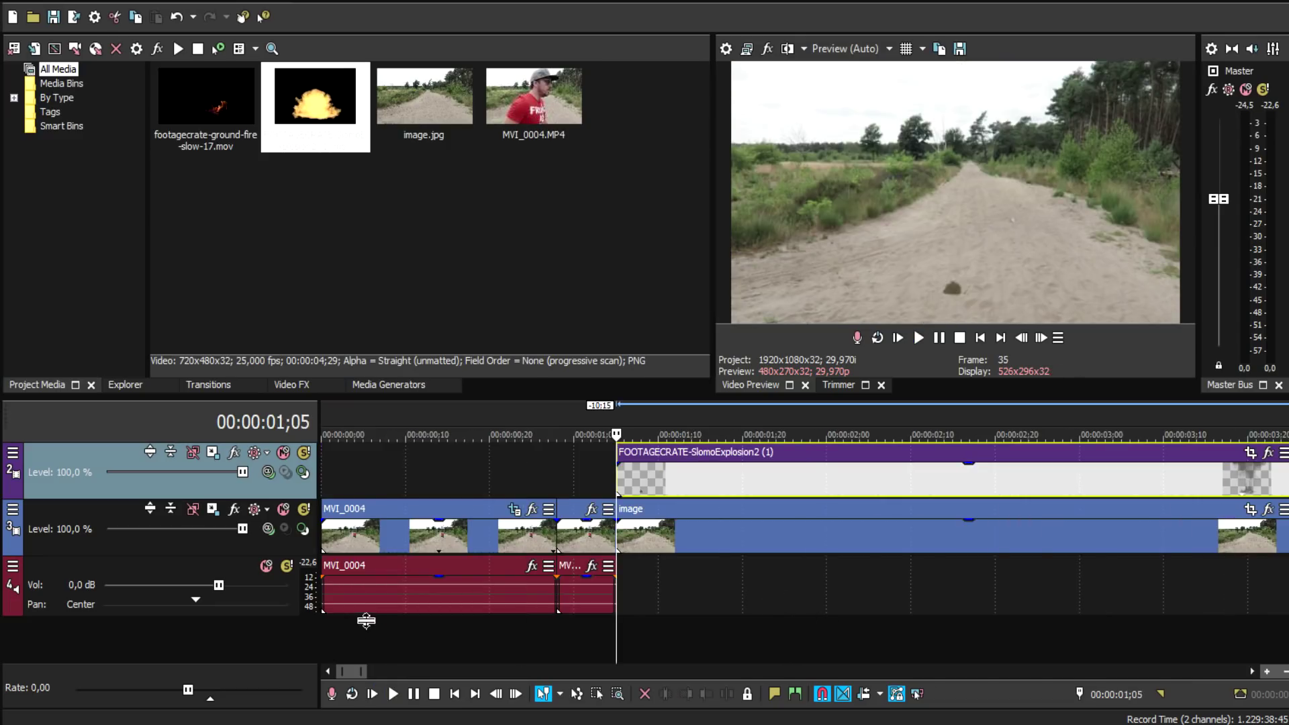
click(495, 344)
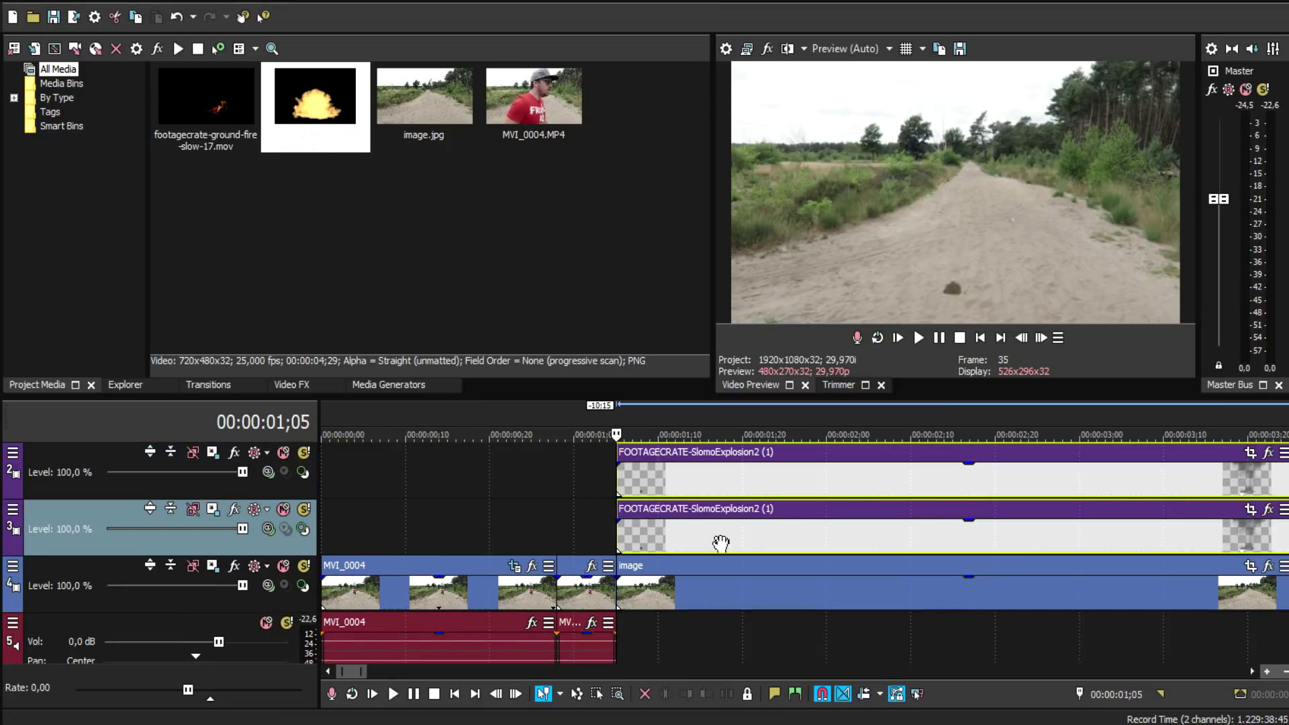
click(213, 452)
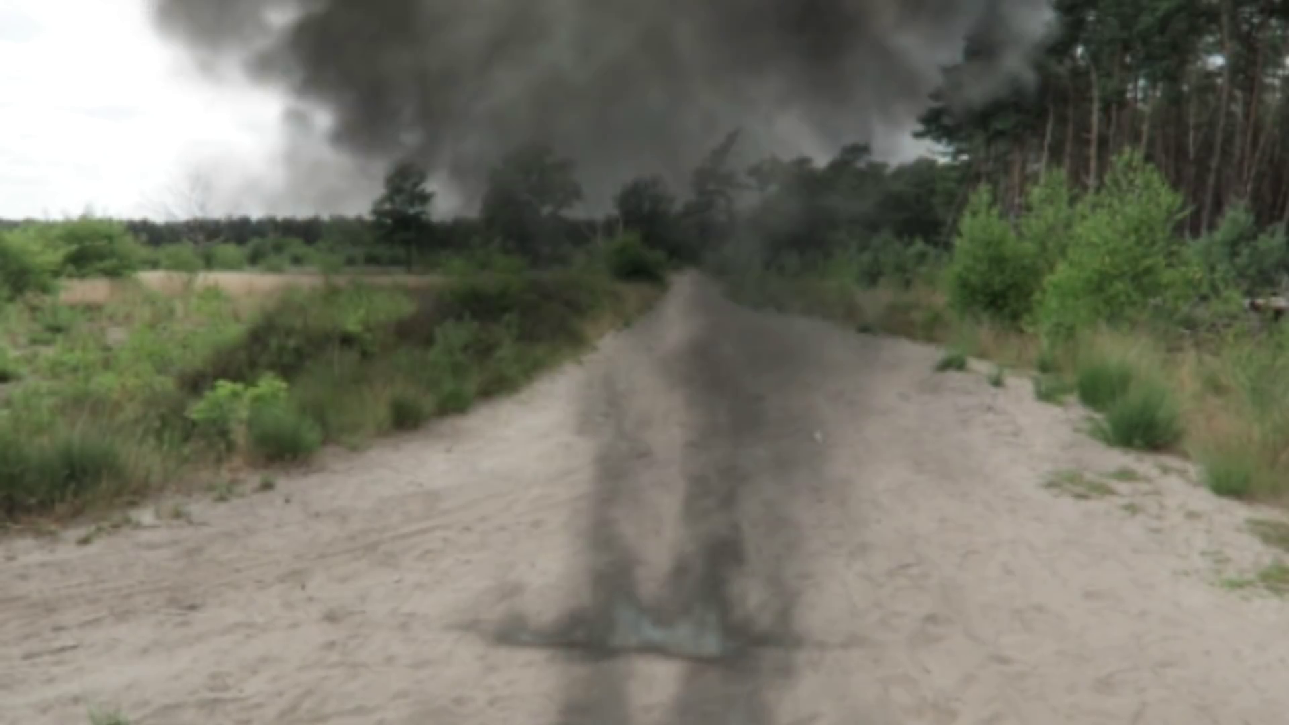
key(space)
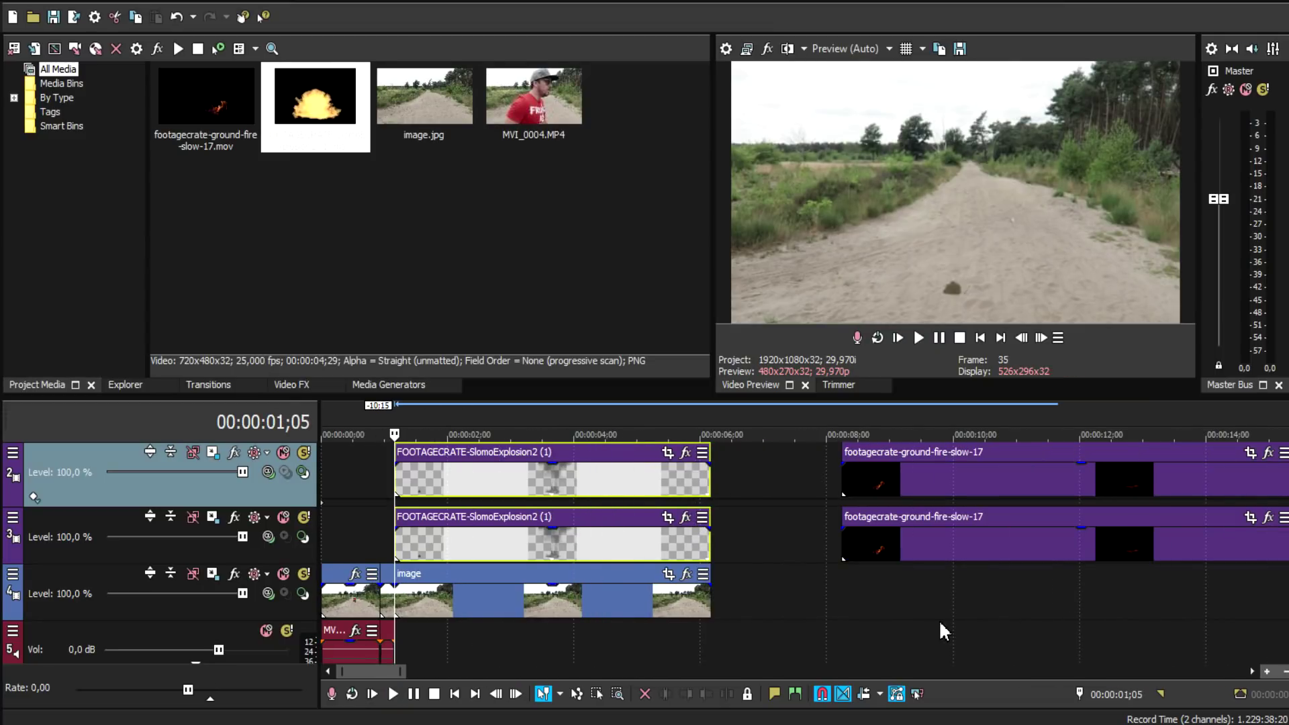
Move both explosion clips 3 frames earlier so they start at about 00:00:01;02
scroll(992, 583, up, 3)
scroll(992, 582, up, 2)
scroll(1193, 590, down, 2)
scroll(934, 563, up, 2)
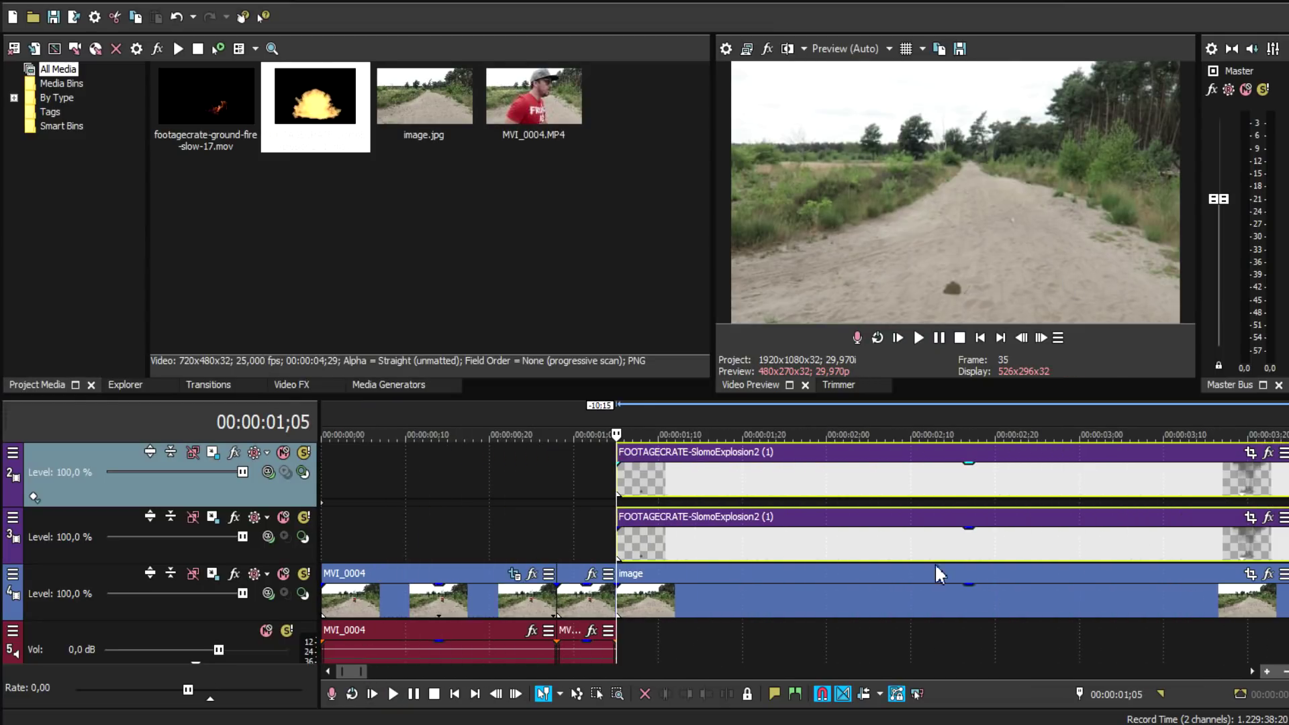
key(KP_1)
key(KP_1)
key(KP_1)
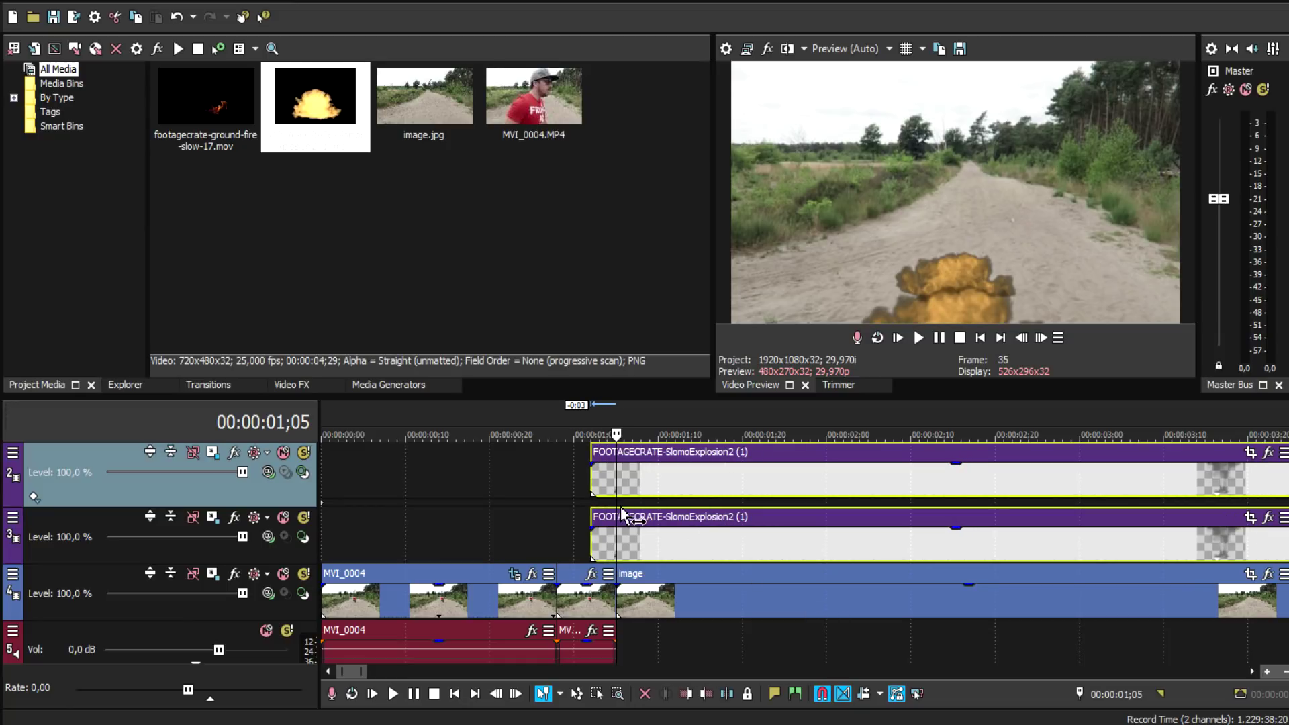
drag(619, 510, 490, 512)
Overlap the still image's start with the end of the short MVI_0004 clip to crossfade them, and play it back
scroll(670, 535, up, 2)
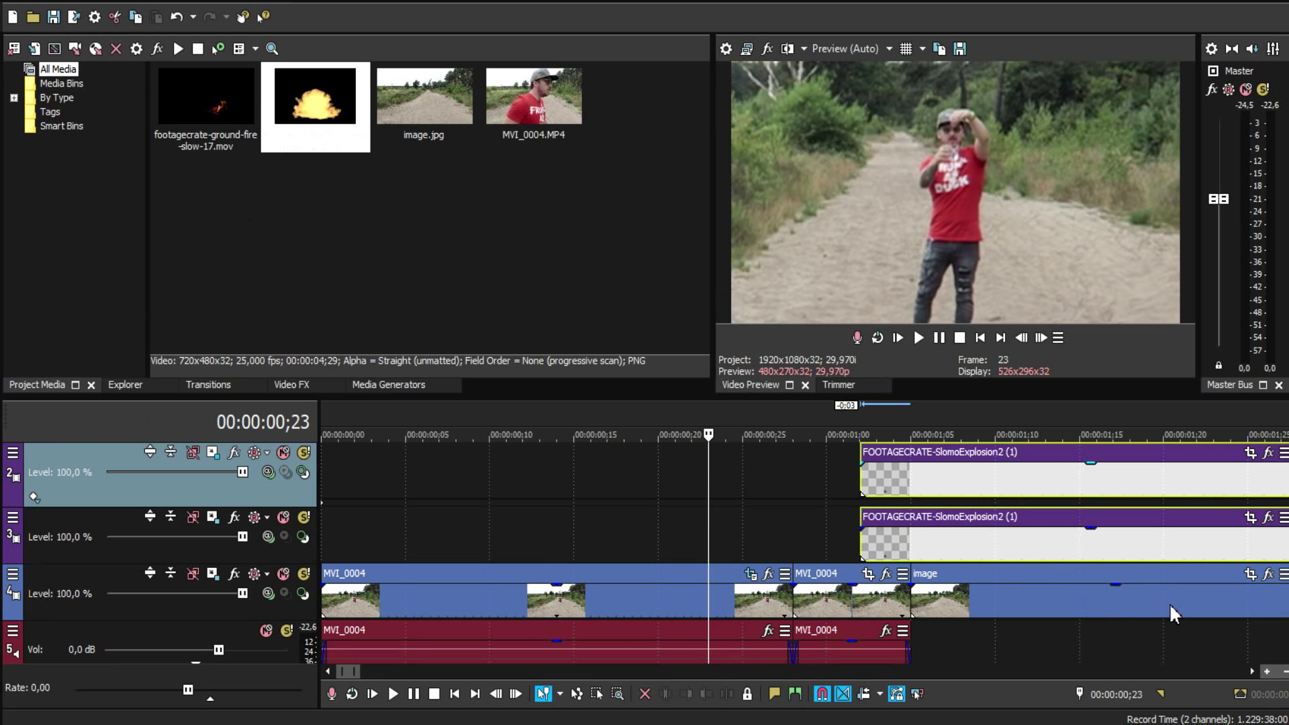
drag(1170, 605, 1110, 607)
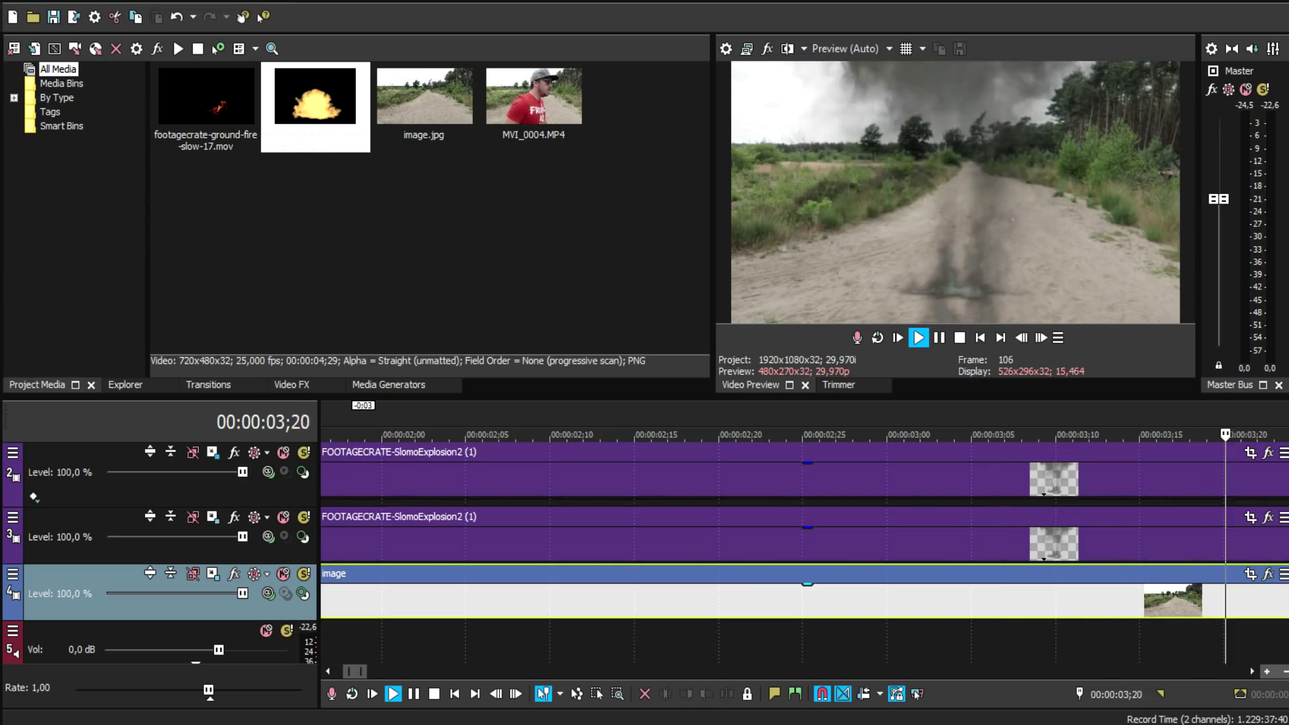
scroll(991, 638, down, 3)
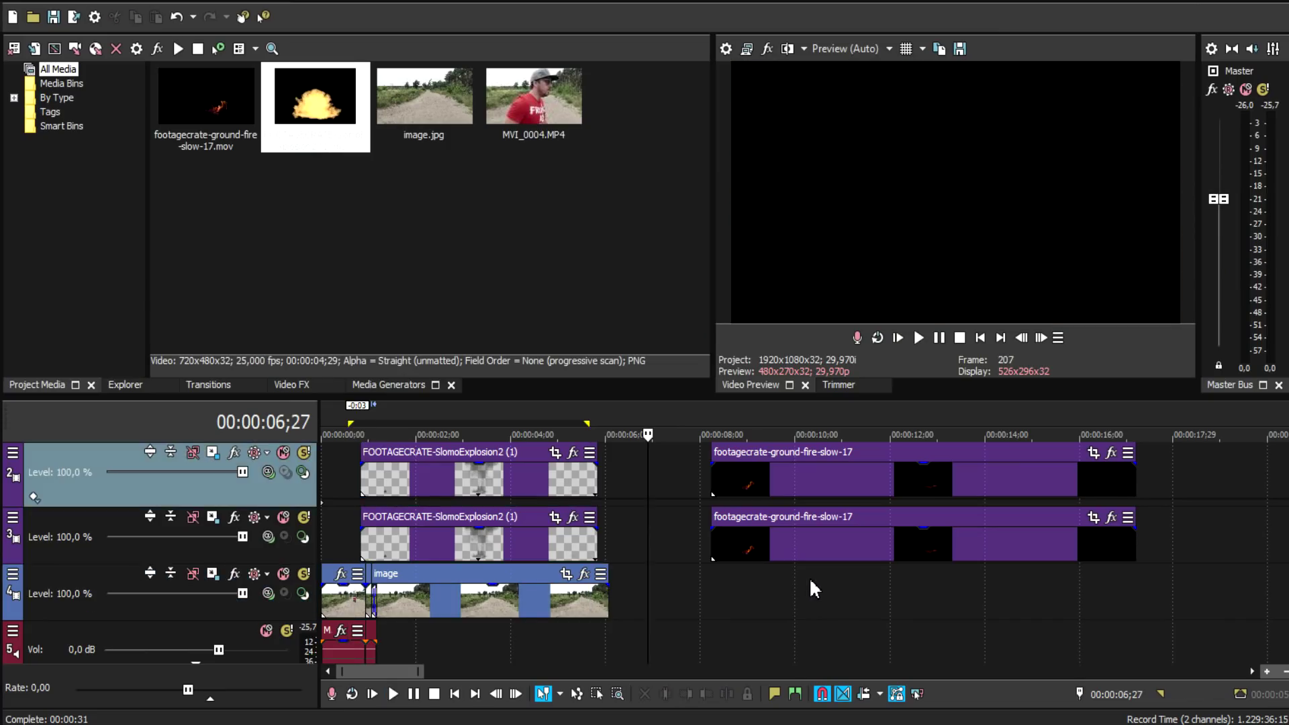
Move the upper footagecrate-ground-fire-slow-17 clip onto a new top track, starting at about 00:00:03;00
scroll(793, 578, up, 1)
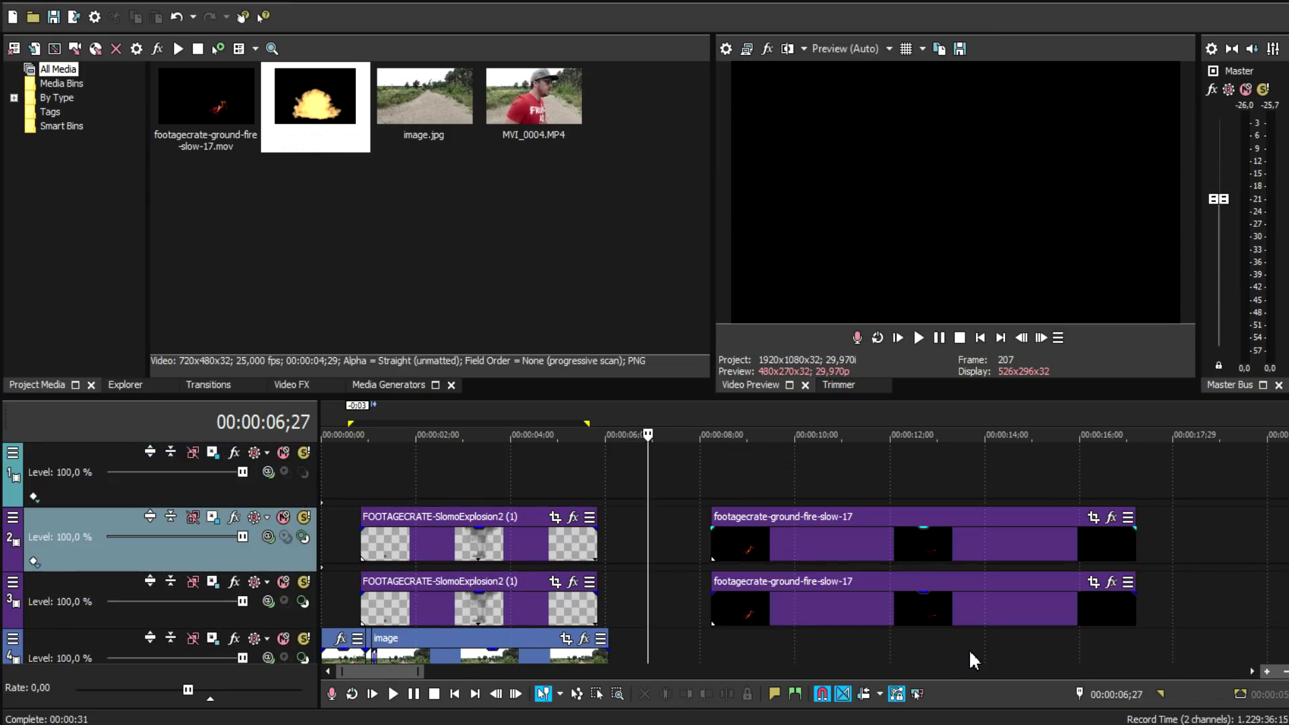
drag(969, 651, 699, 595)
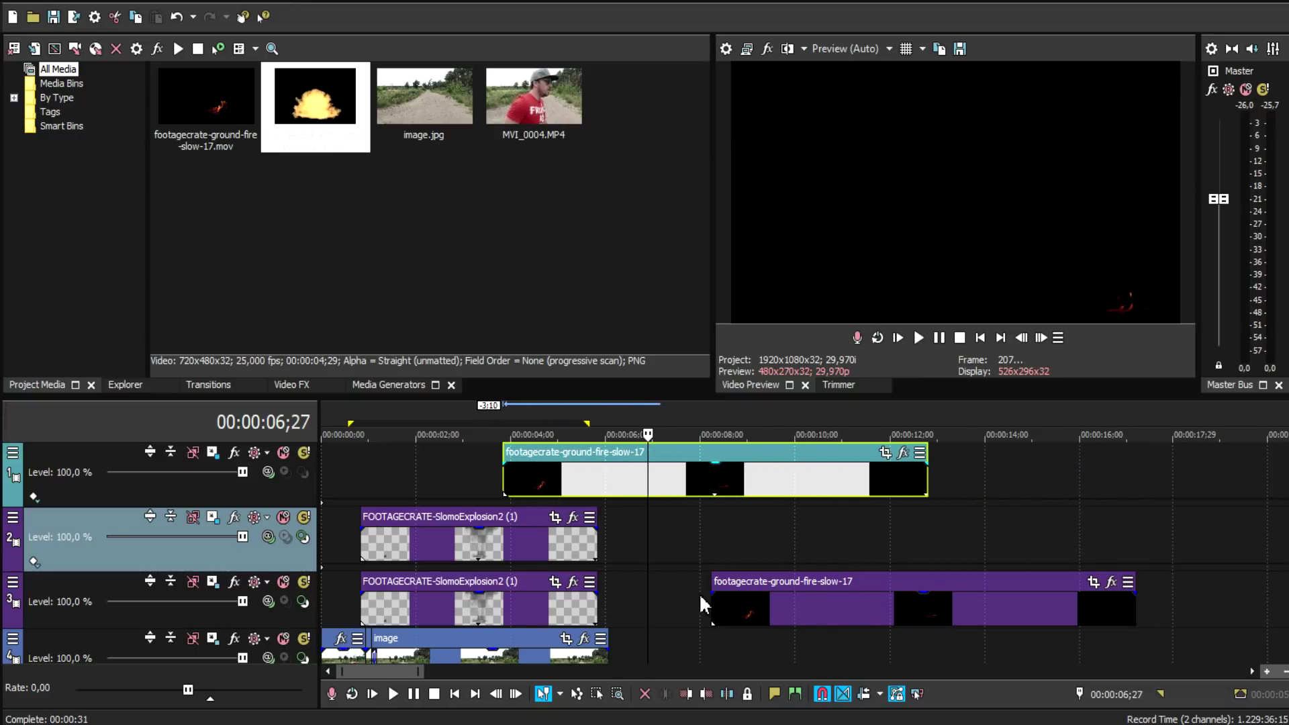
click(700, 595)
scroll(700, 595, up, 1)
right_click(801, 597)
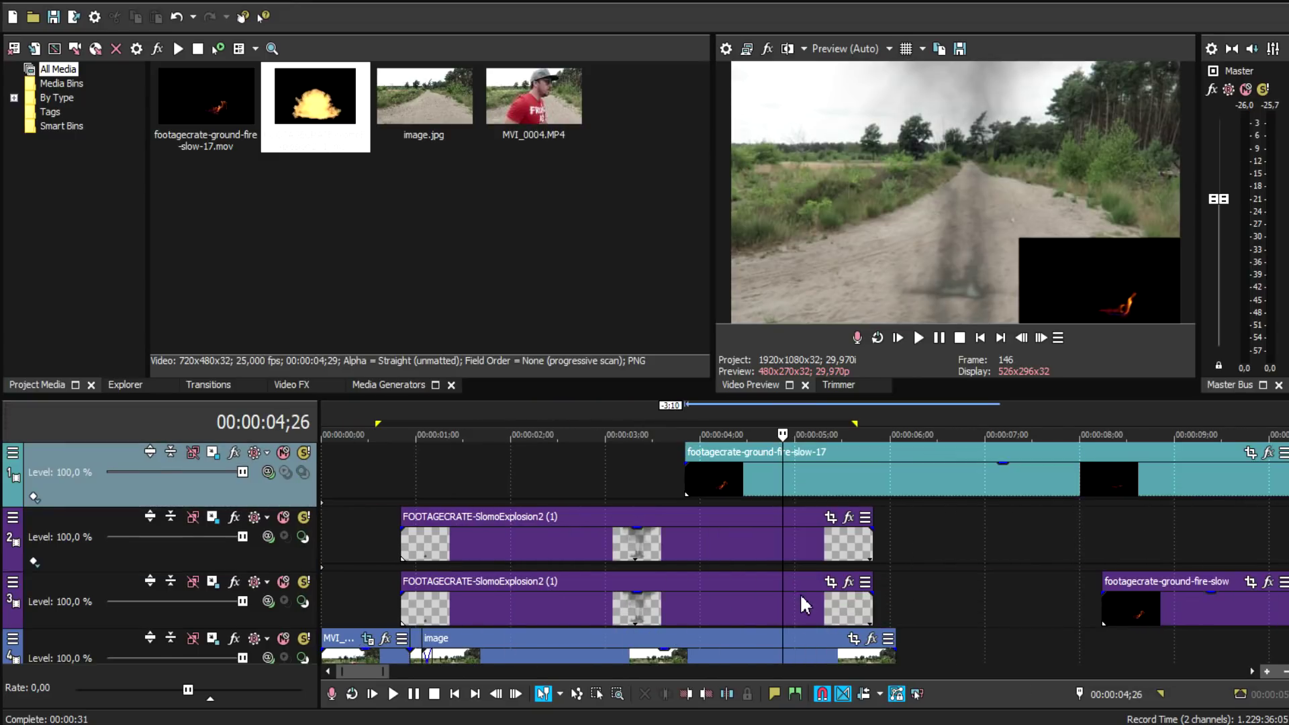
click(920, 398)
drag(1010, 626, 914, 597)
click(913, 597)
scroll(900, 596, down, 1)
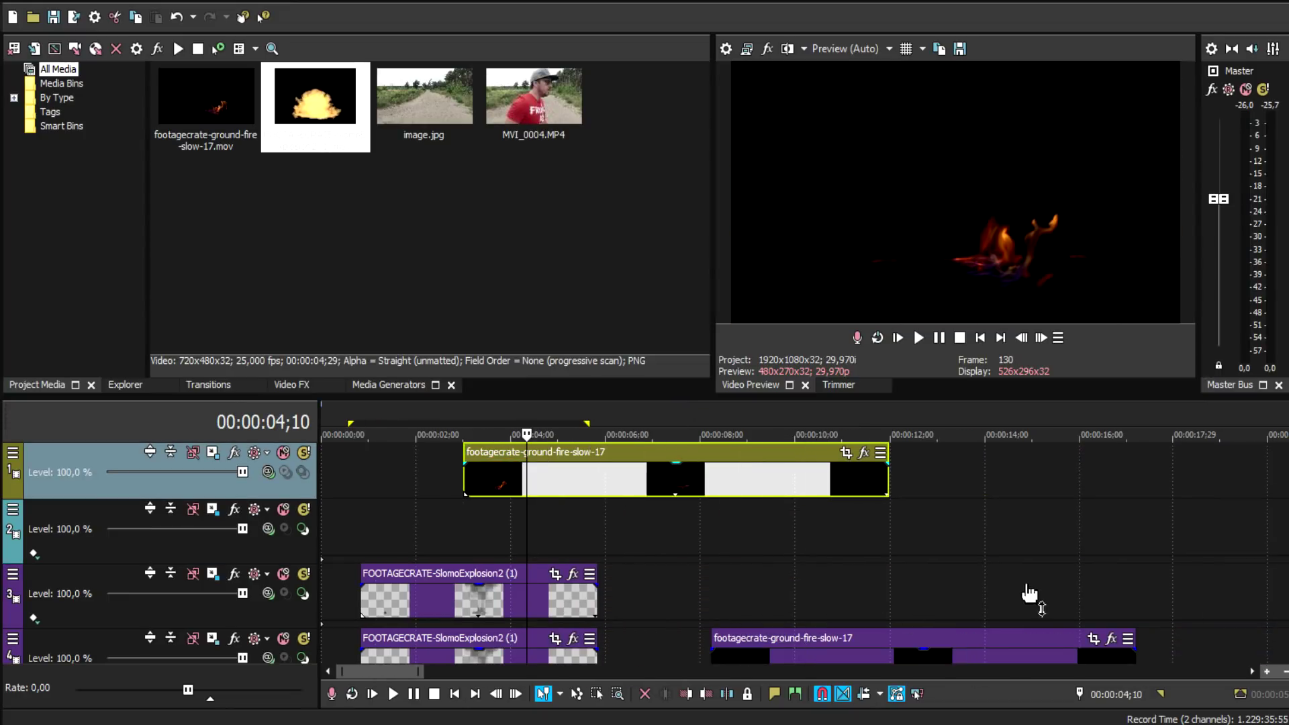
Blend the fire clip over the road without its black background and delete the spare ground fire clip
right_click(968, 607)
click(1000, 596)
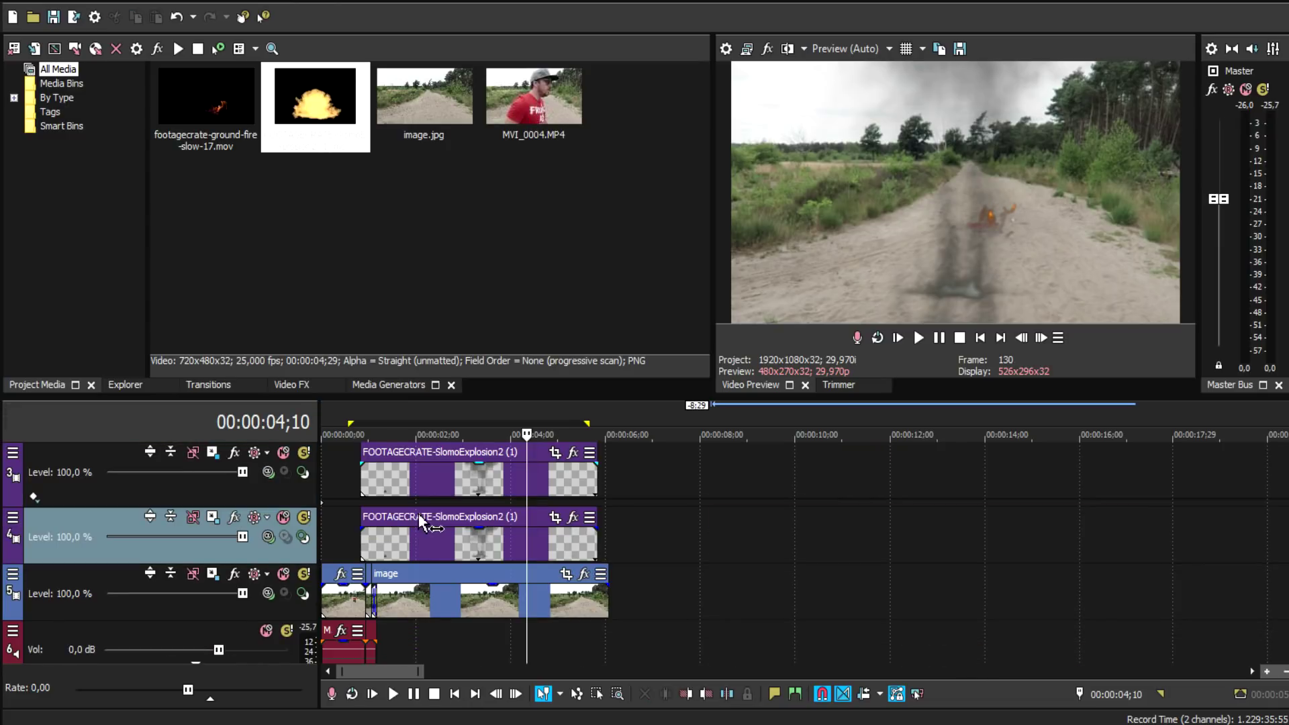
Play back the composite from about 00:00:00;14 to check the explosion, smoke and ground fire over the road
key(space)
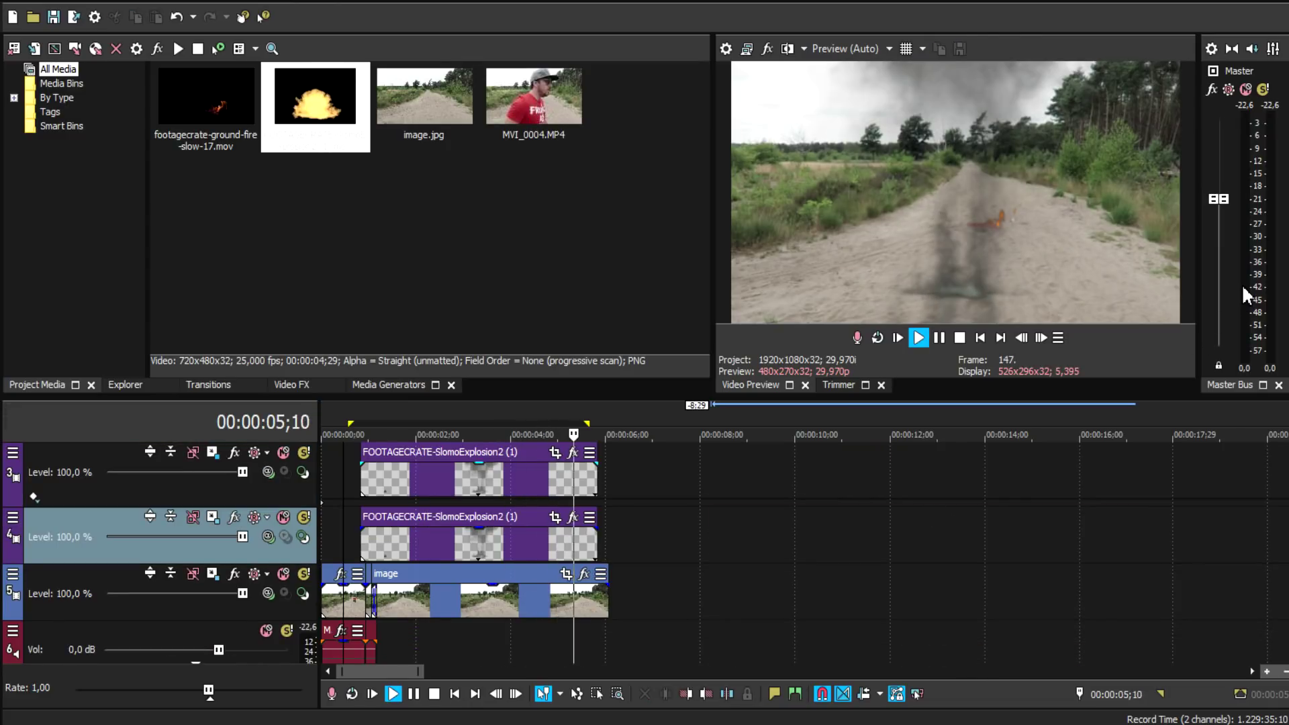
key(space)
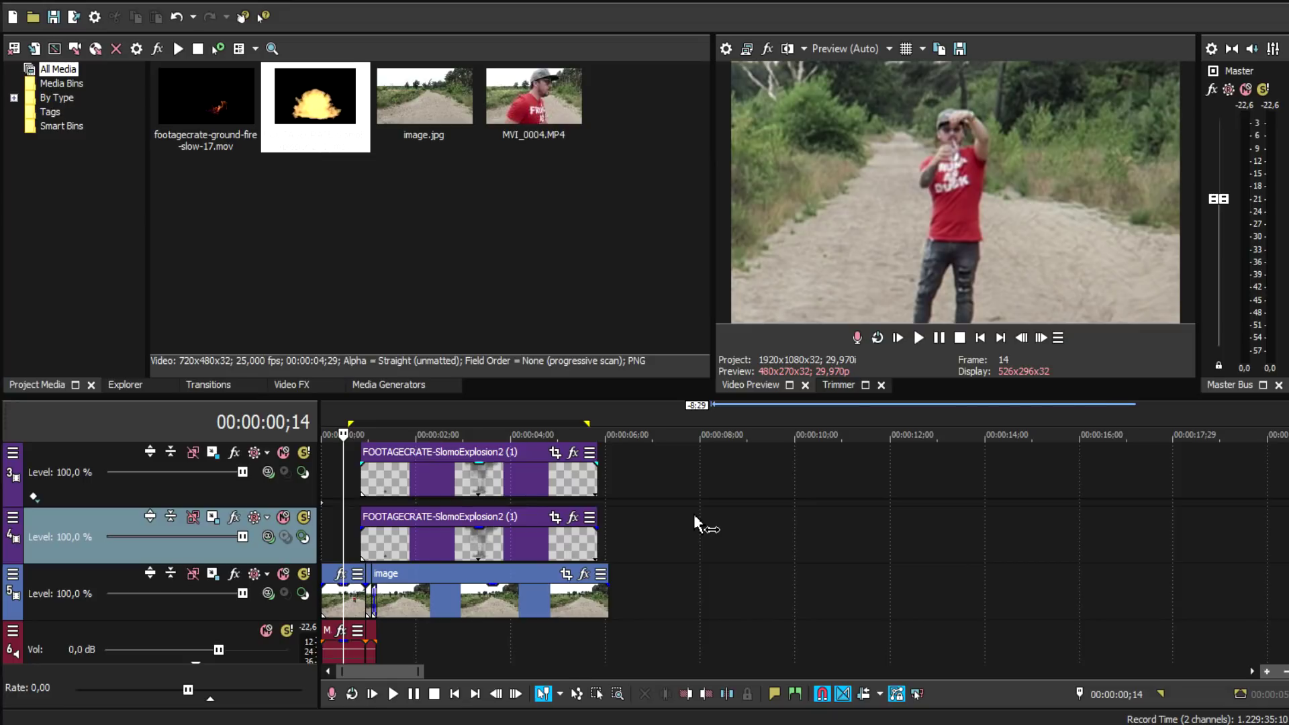
scroll(695, 513, up, 2)
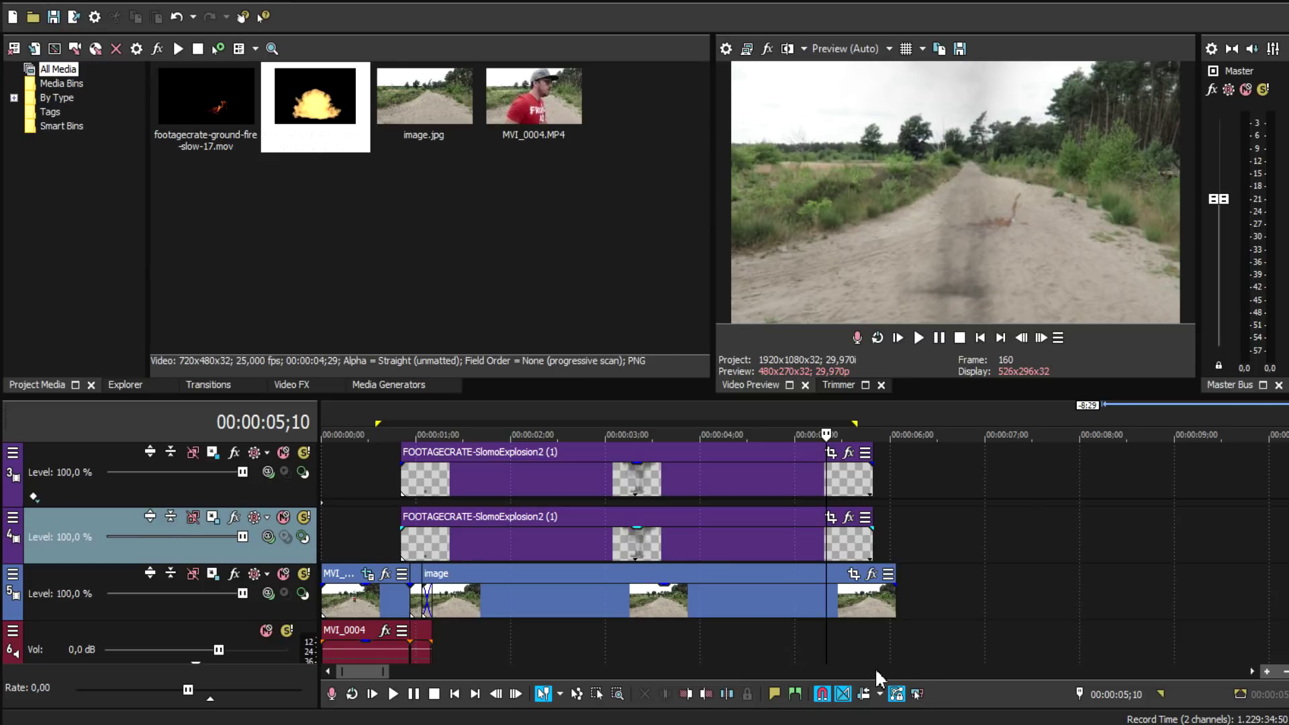
Add the Explosion Sound Effect clip on a new audio track starting at about 00:00:00;21 and play the sequence from there
scroll(875, 669, down, 1)
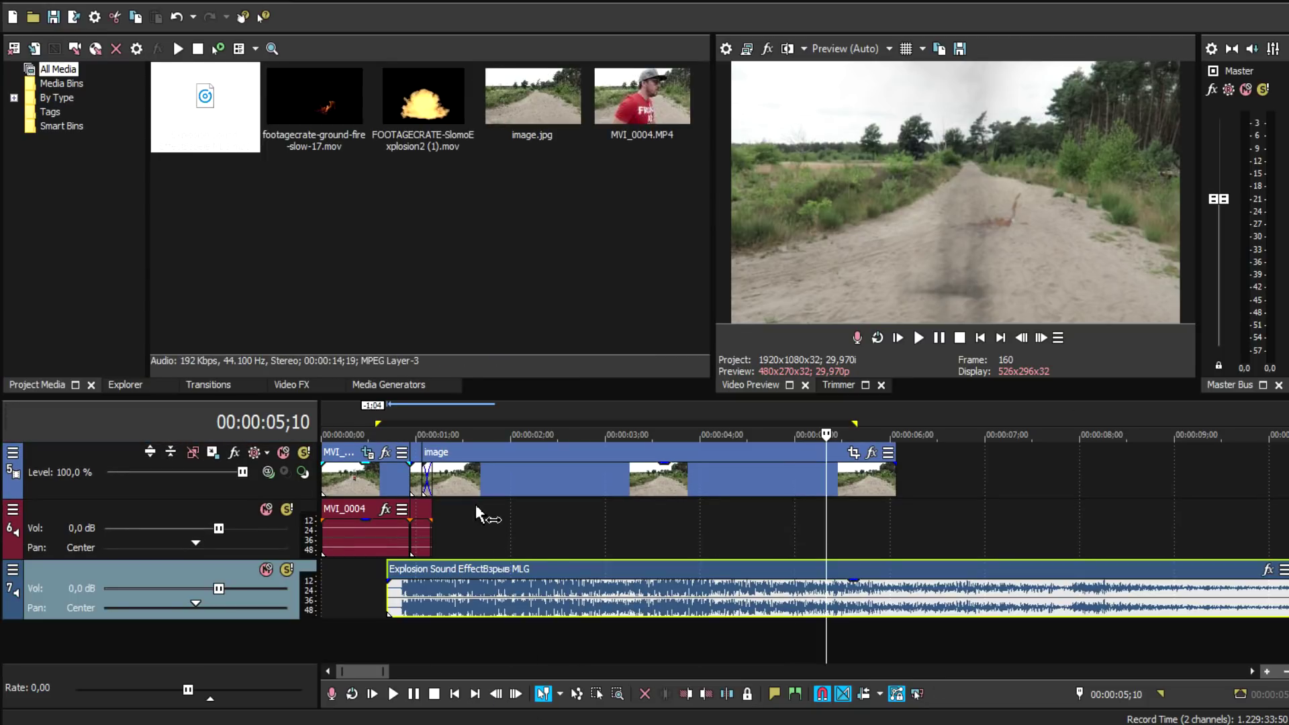
scroll(489, 518, up, 3)
click(498, 517)
key(space)
key(space)
key(space)
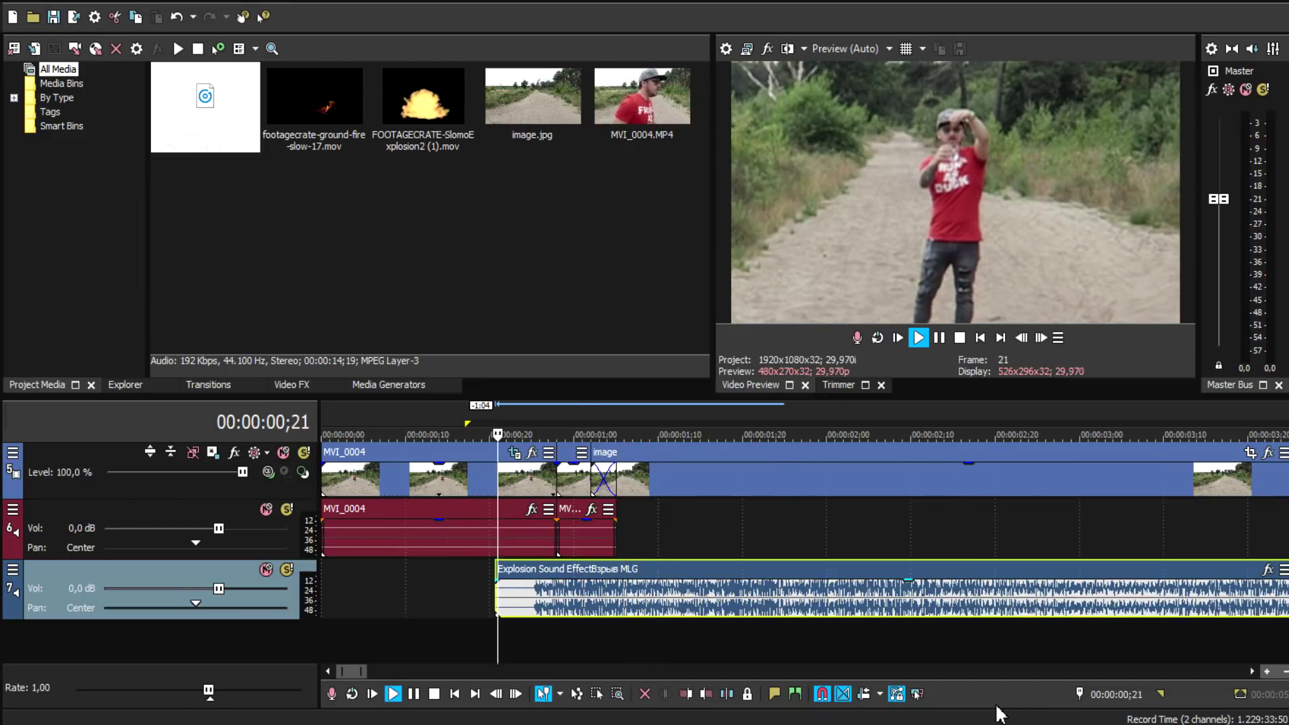
scroll(1000, 703, up, 1)
key(space)
key(space)
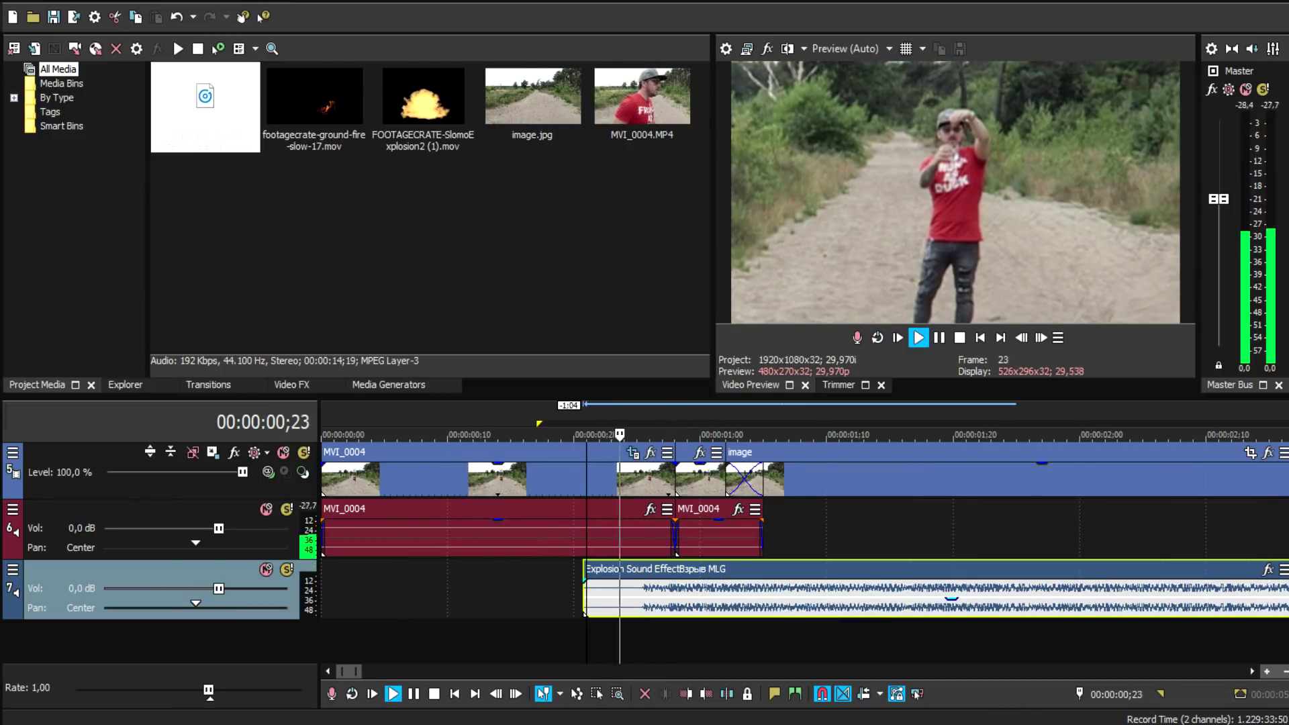
scroll(805, 537, down, 4)
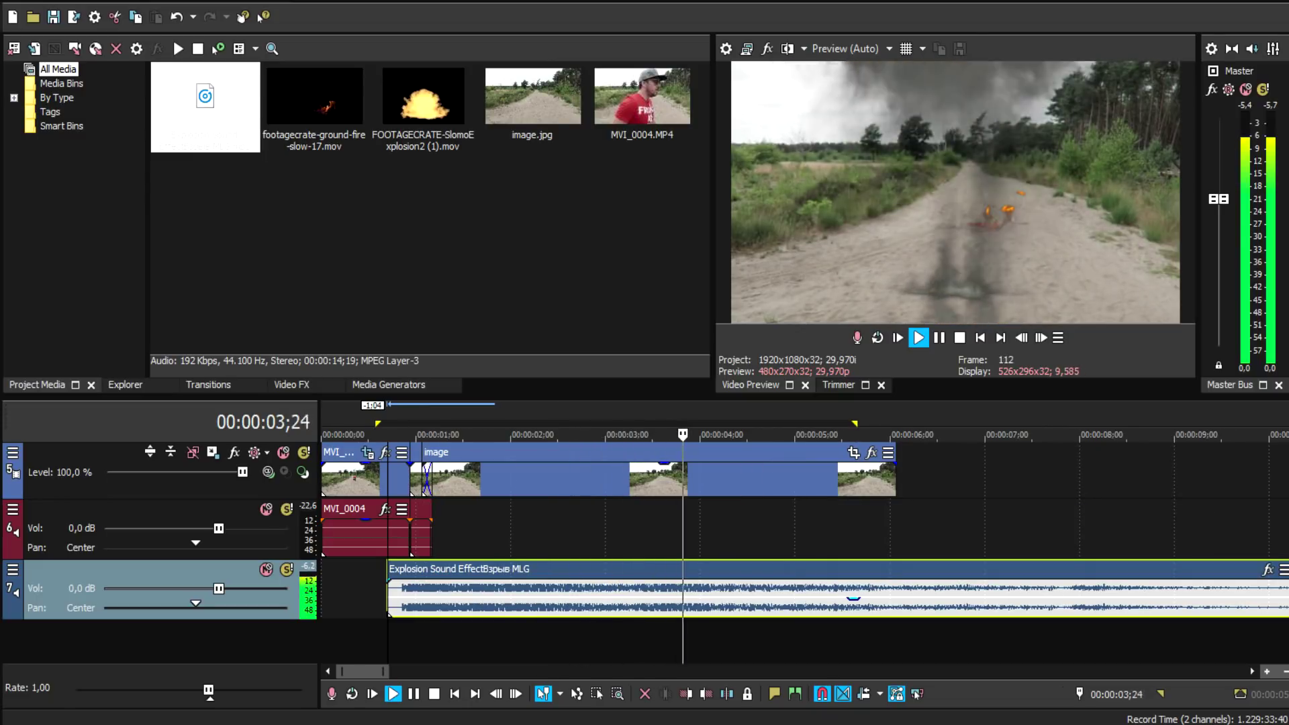
scroll(799, 551, down, 1)
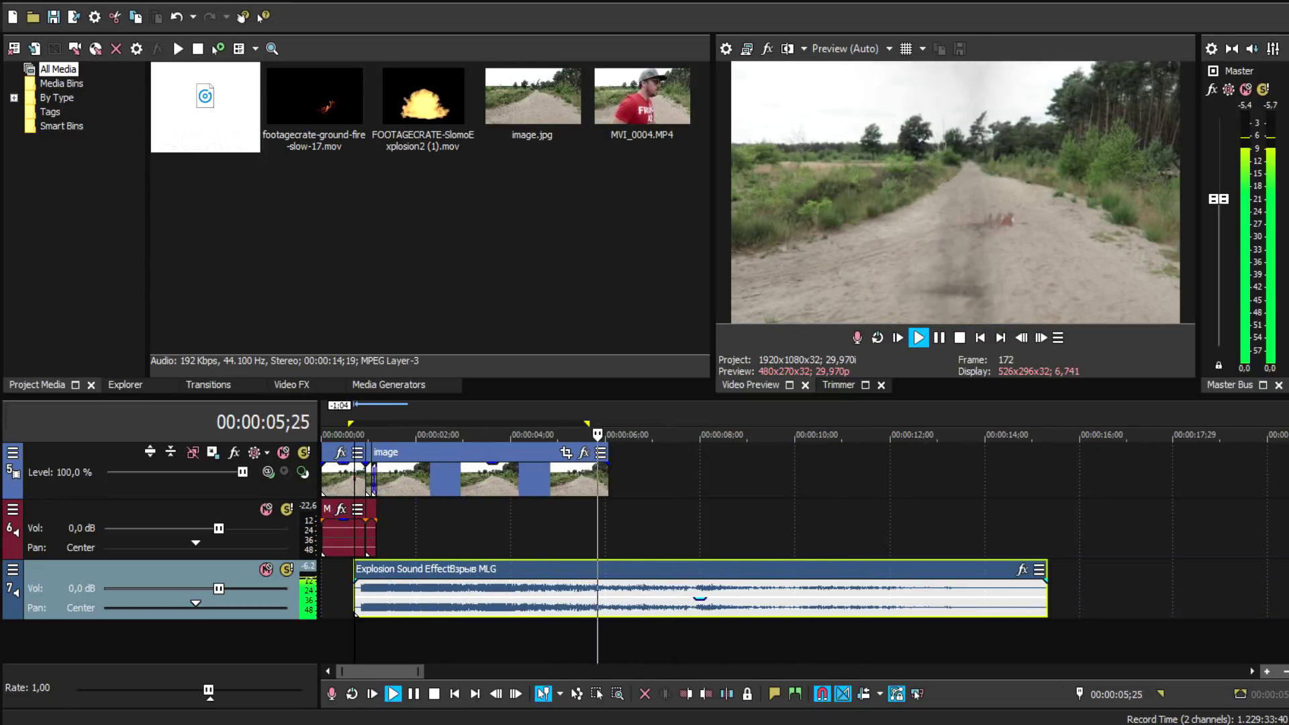
Extend the end of the still road image to about 00:00:14;00 so the background covers most of the explosion sound
drag(608, 481, 763, 595)
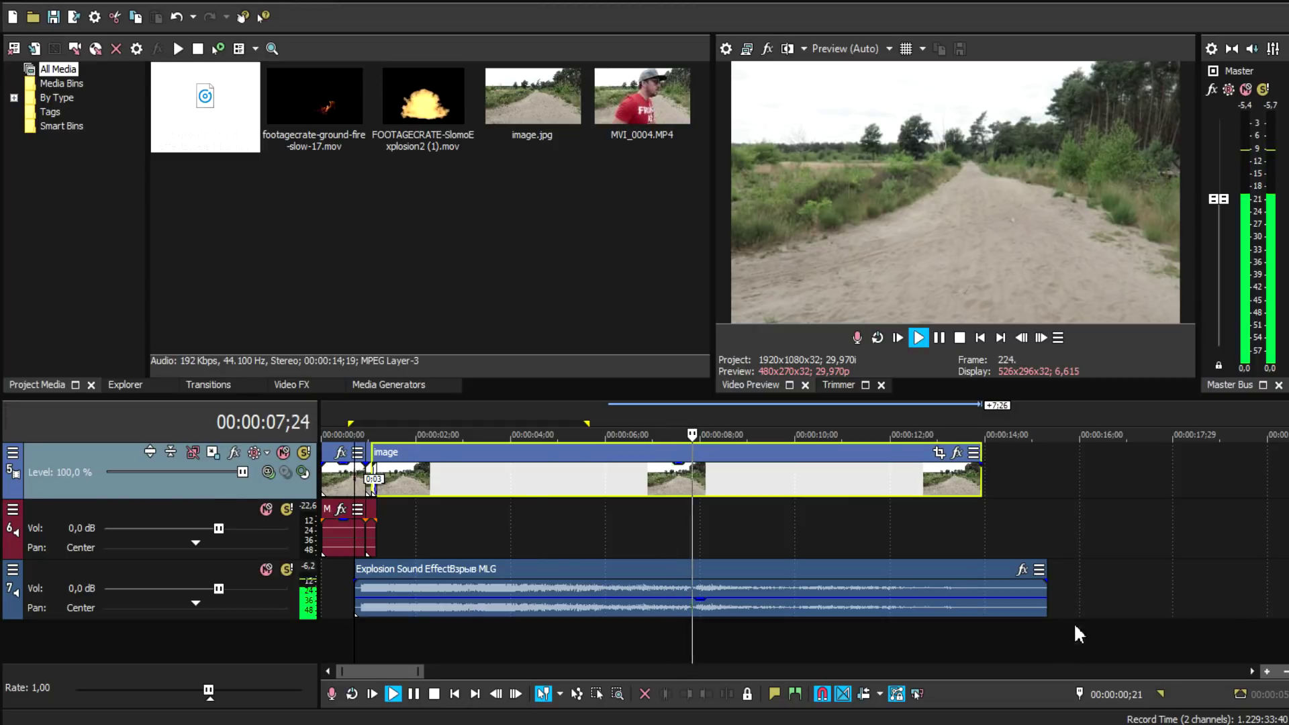
scroll(907, 638, up, 4)
scroll(987, 615, down, 4)
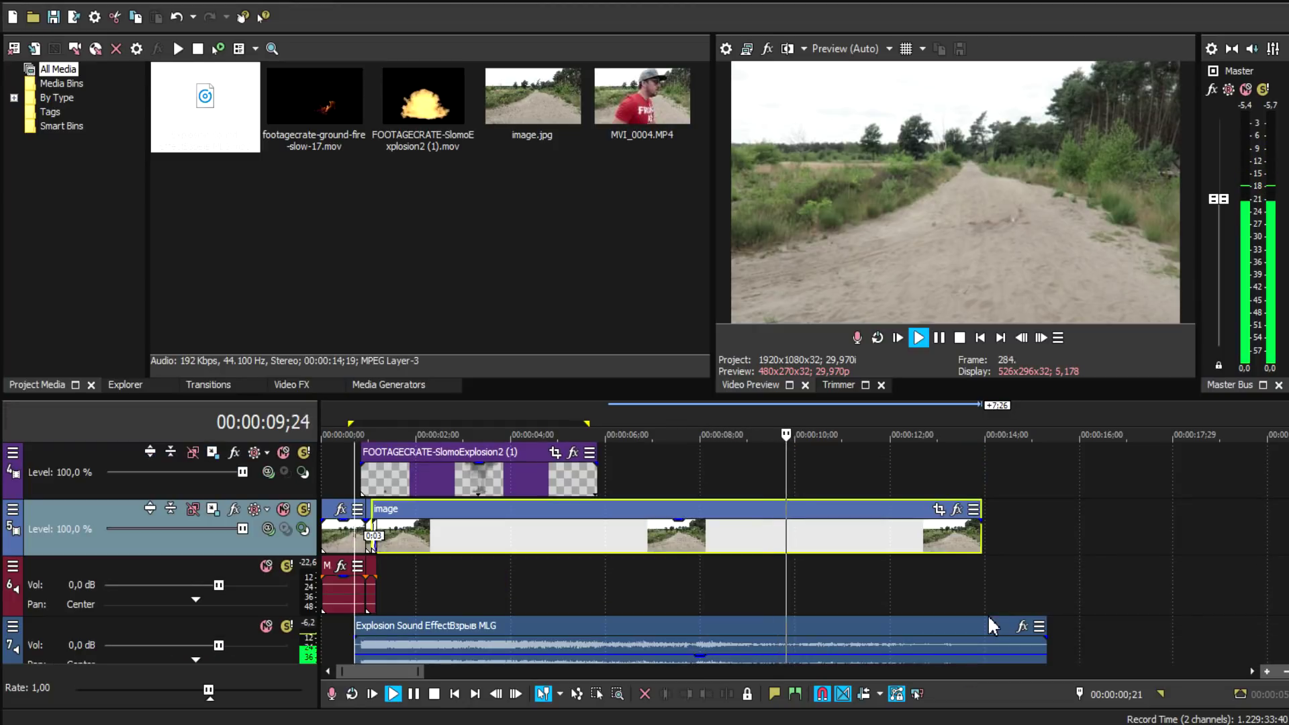